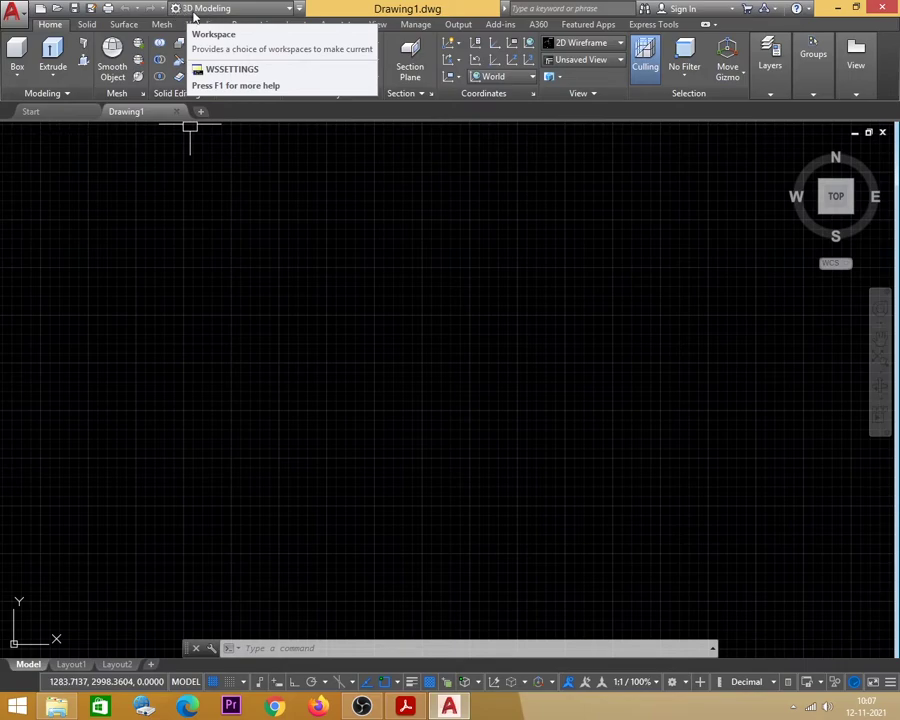
# - Switch the workspace from 3D Modeling to Drafting & Annotation and check the workspace choices
pyautogui.click(289, 10)
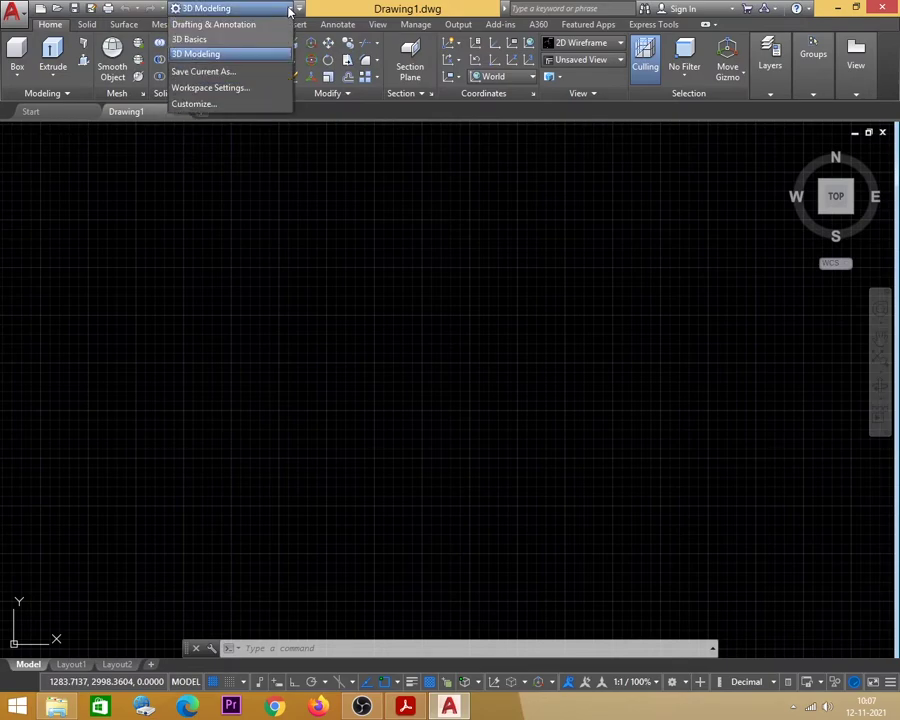
pyautogui.click(227, 27)
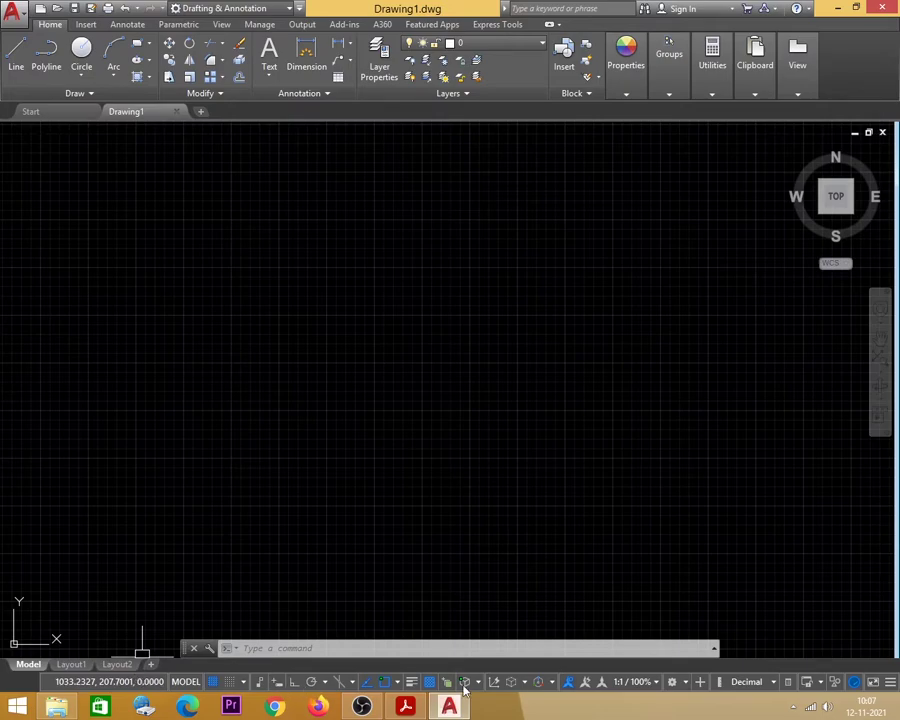
pyautogui.click(674, 684)
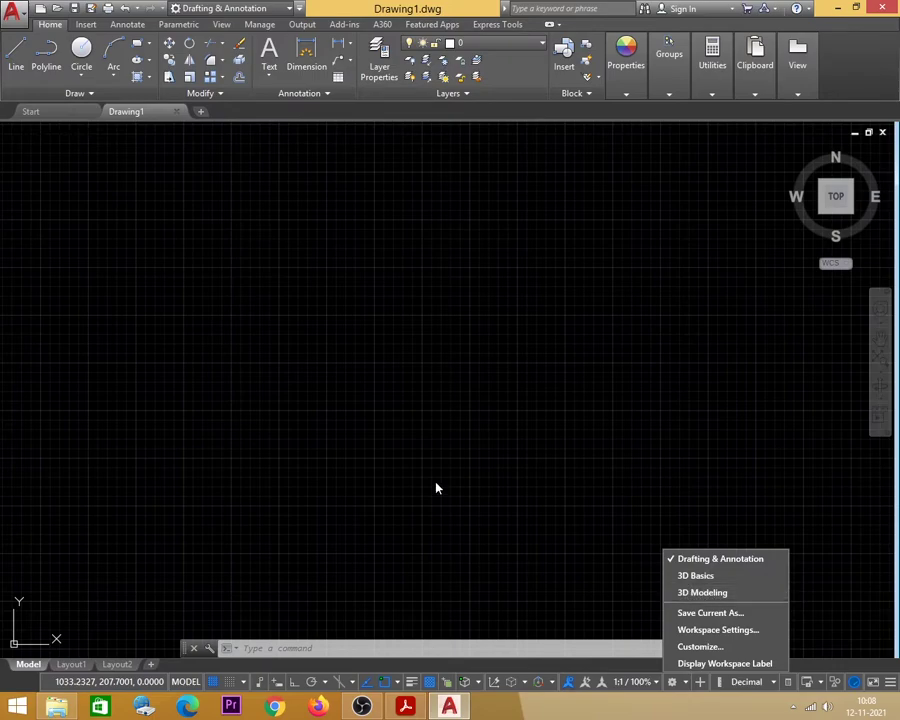
pyautogui.click(421, 450)
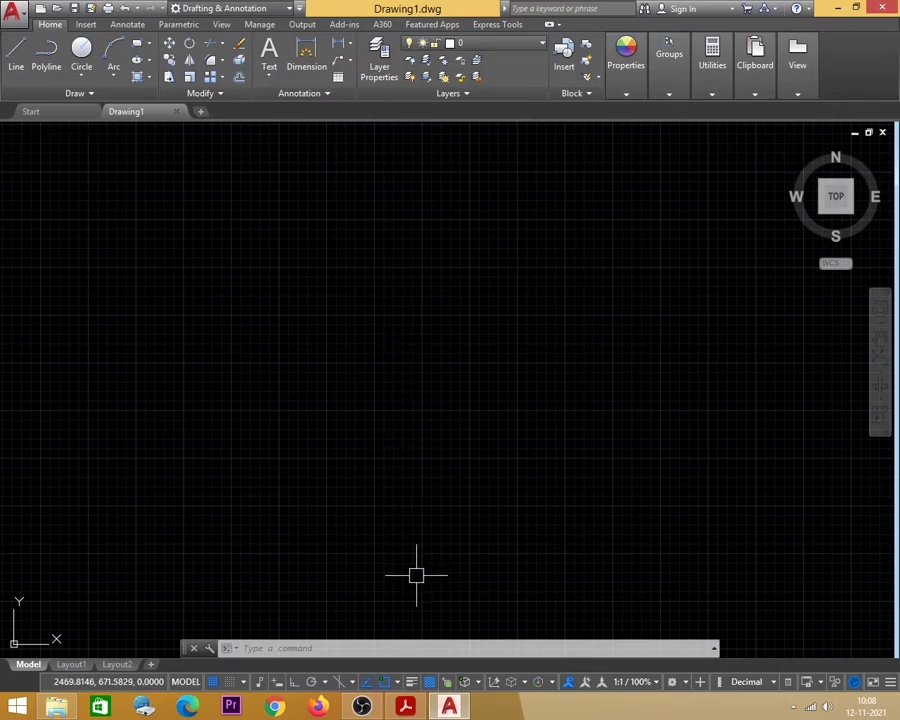
# - Switch to AutoCAD_EX.pdf in Acrobat Reader and examine the dimensioned 2D practice drawings, ending on the first one
pyautogui.click(406, 708)
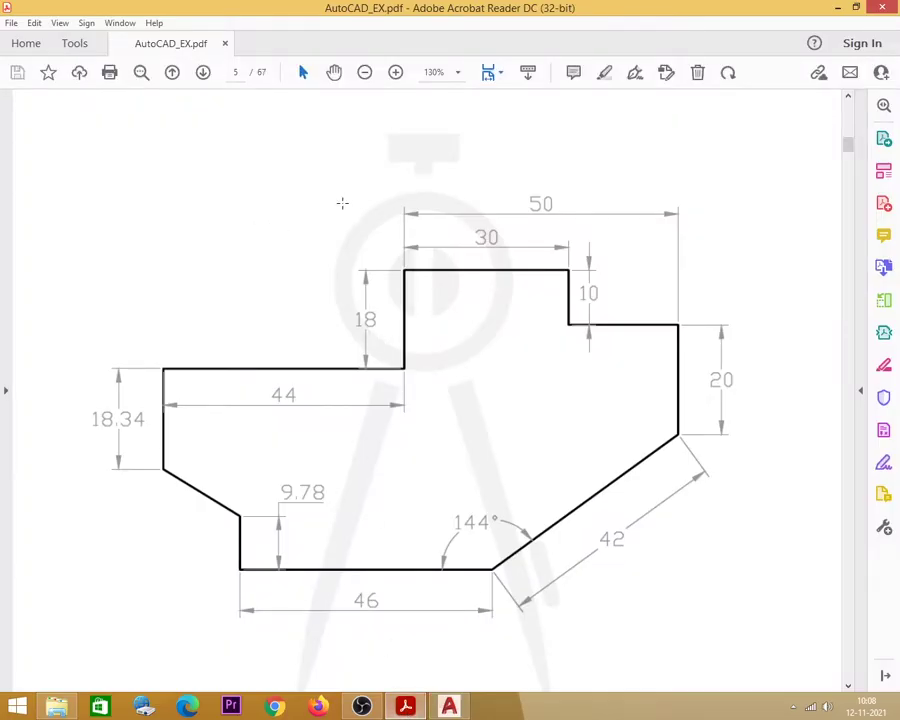
pyautogui.scroll(-1, 367, 199)
pyautogui.scroll(-1, 368, 203)
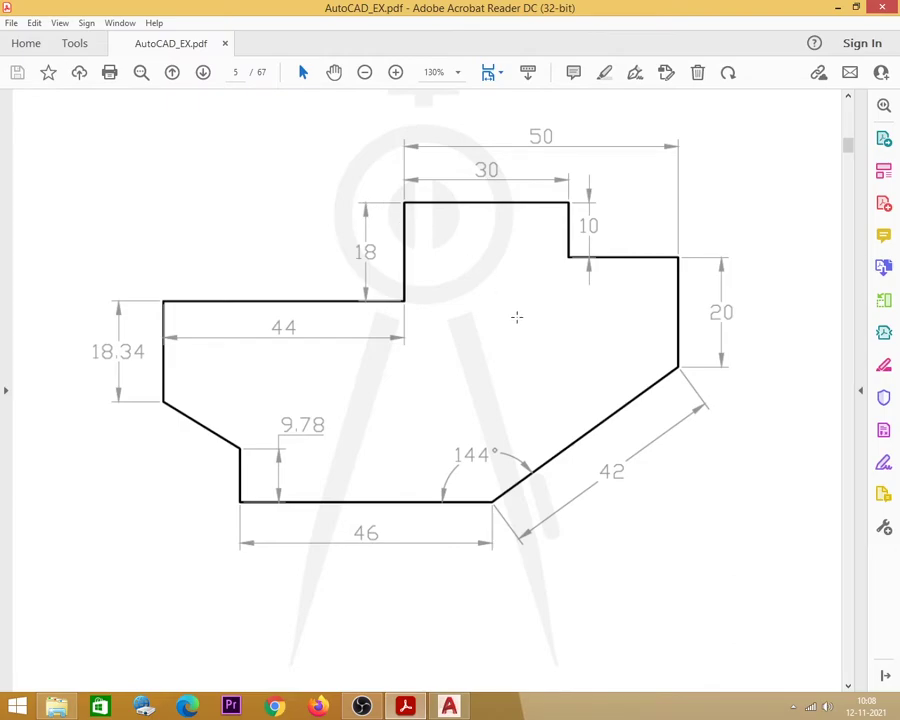
pyautogui.scroll(-15, 516, 317)
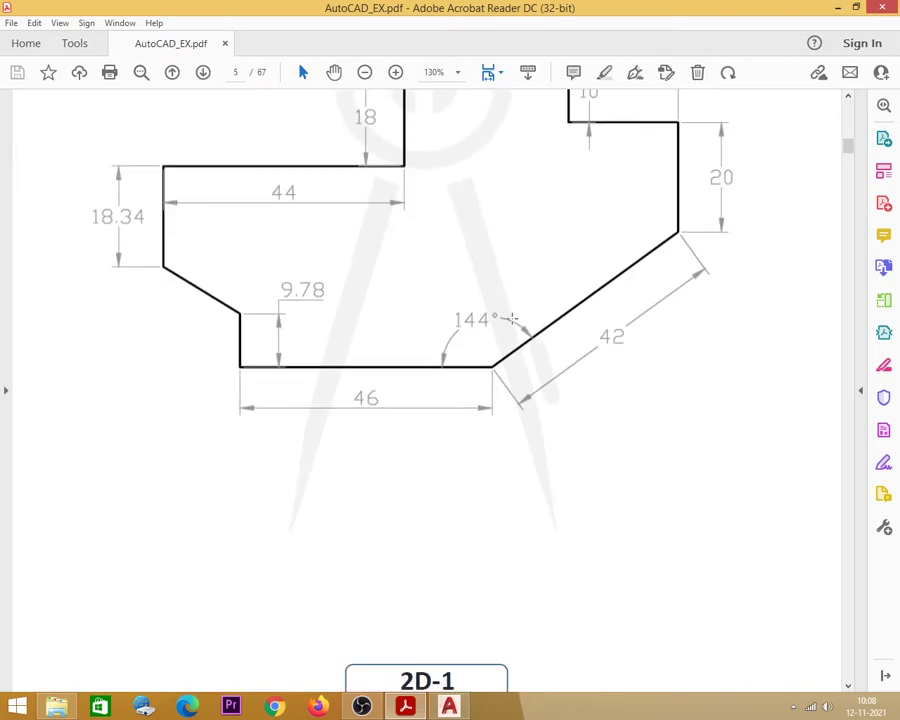
pyautogui.scroll(-20, 510, 325)
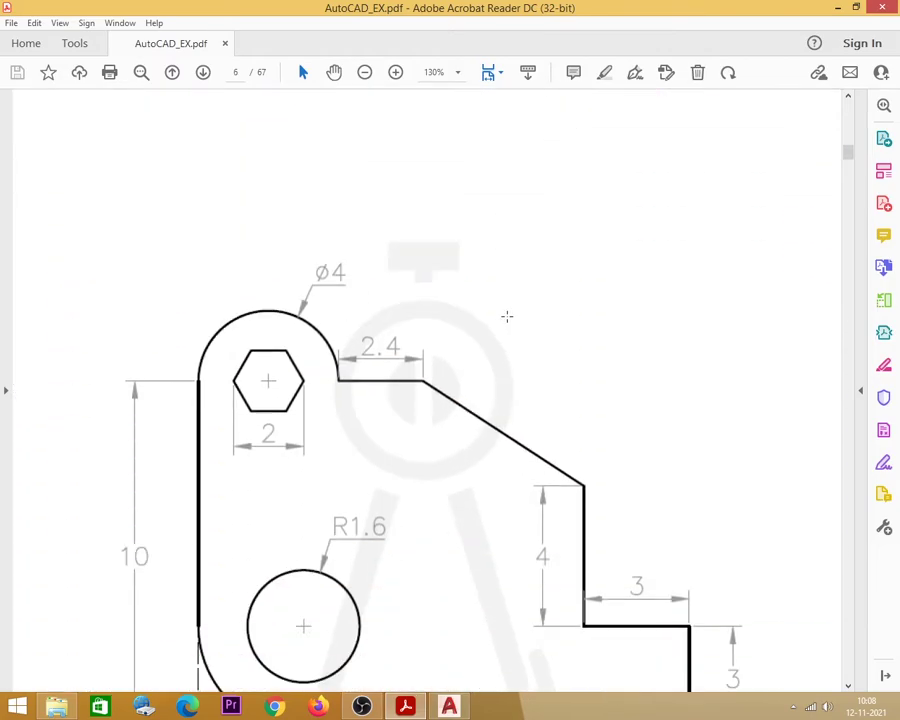
pyautogui.scroll(-20, 507, 318)
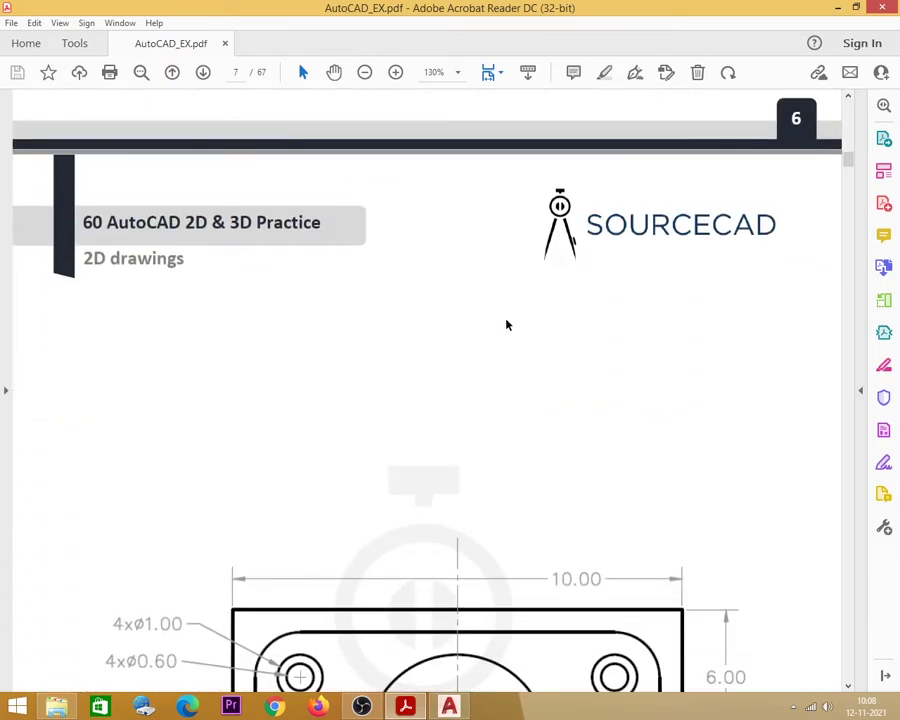
pyautogui.scroll(-20, 510, 318)
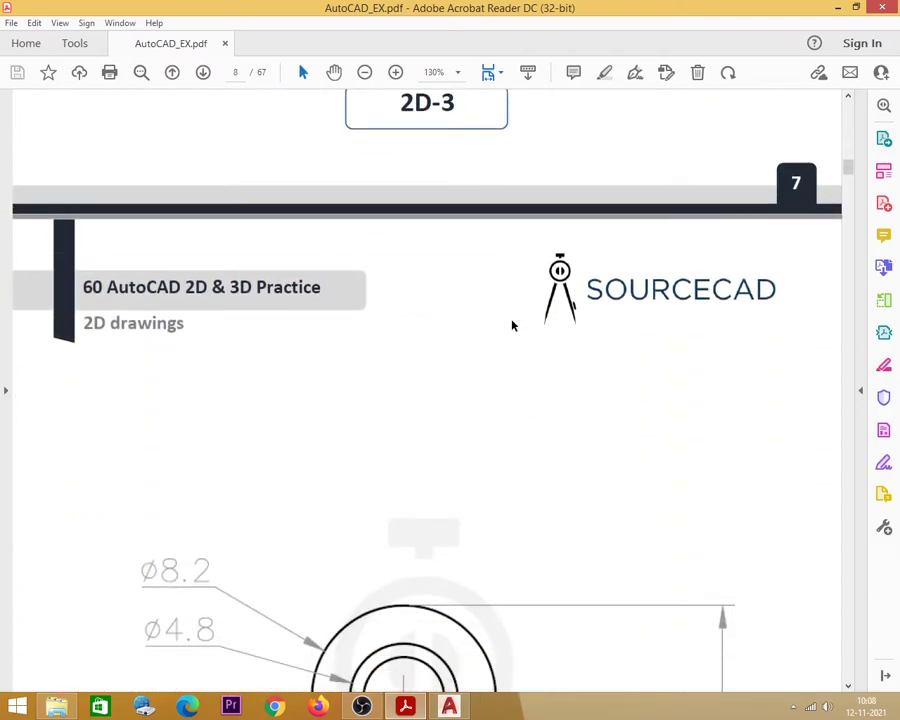
pyautogui.moveTo(848, 171)
pyautogui.mouseDown()
pyautogui.moveTo(855, 296)
pyautogui.moveTo(847, 145)
pyautogui.mouseUp()
pyautogui.scroll(2, 566, 316)
pyautogui.scroll(3, 565, 315)
pyautogui.scroll(-8, 566, 313)
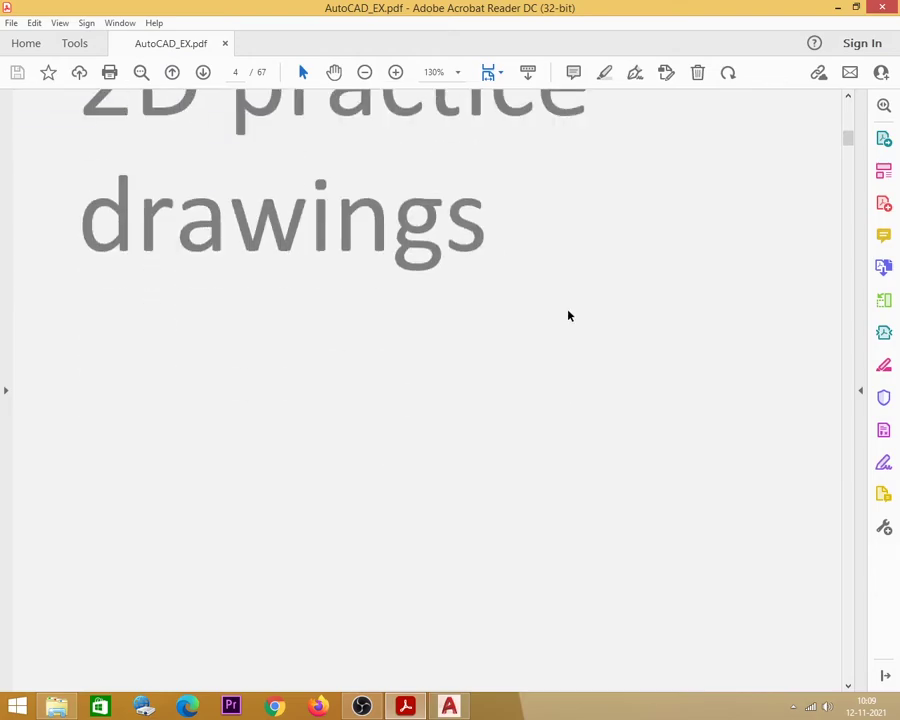
pyautogui.scroll(-6, 565, 313)
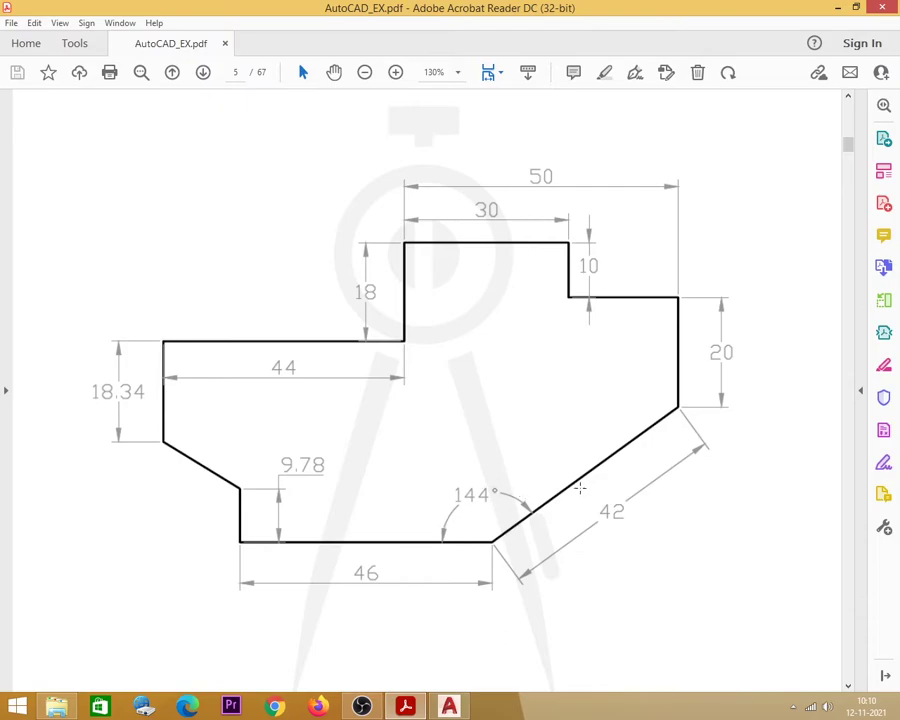
# - Search the computer for Paint and open it with a blank canvas
pyautogui.click(450, 707)
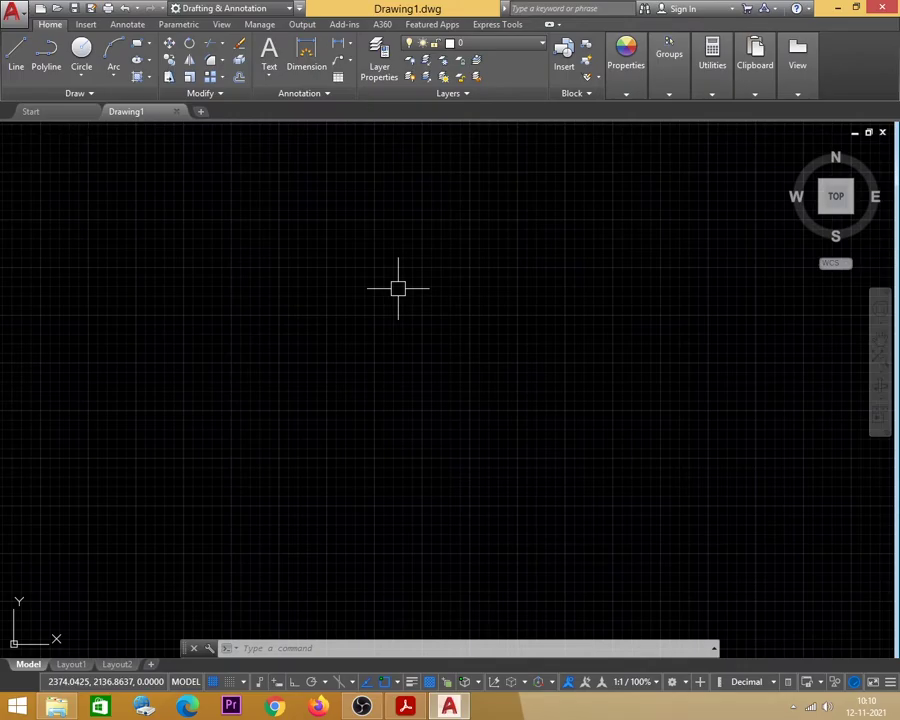
pyautogui.press('super')
pyautogui.write('paint')
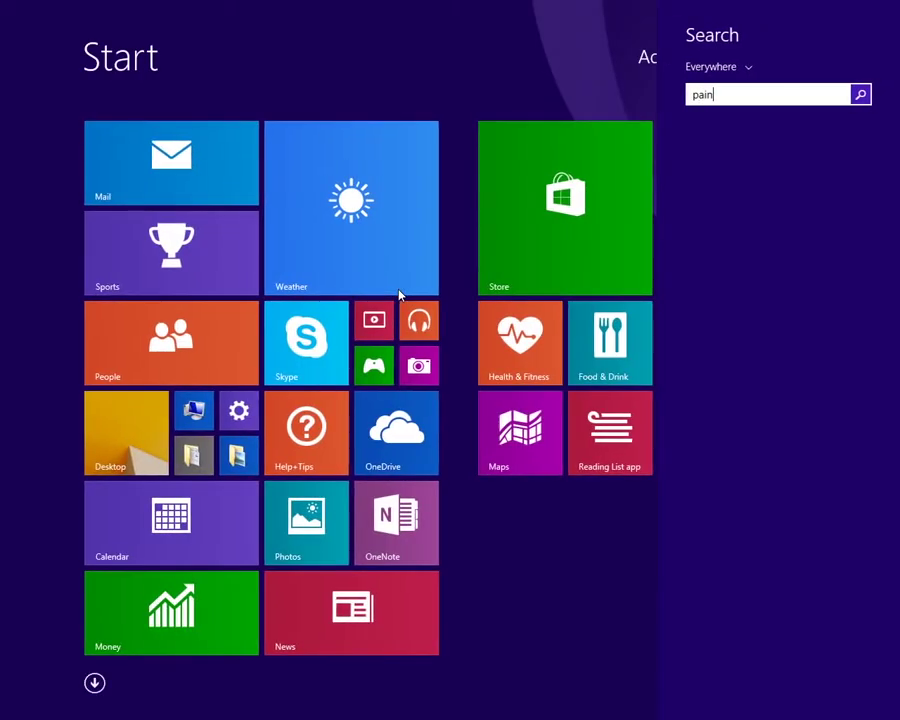
pyautogui.click(794, 145)
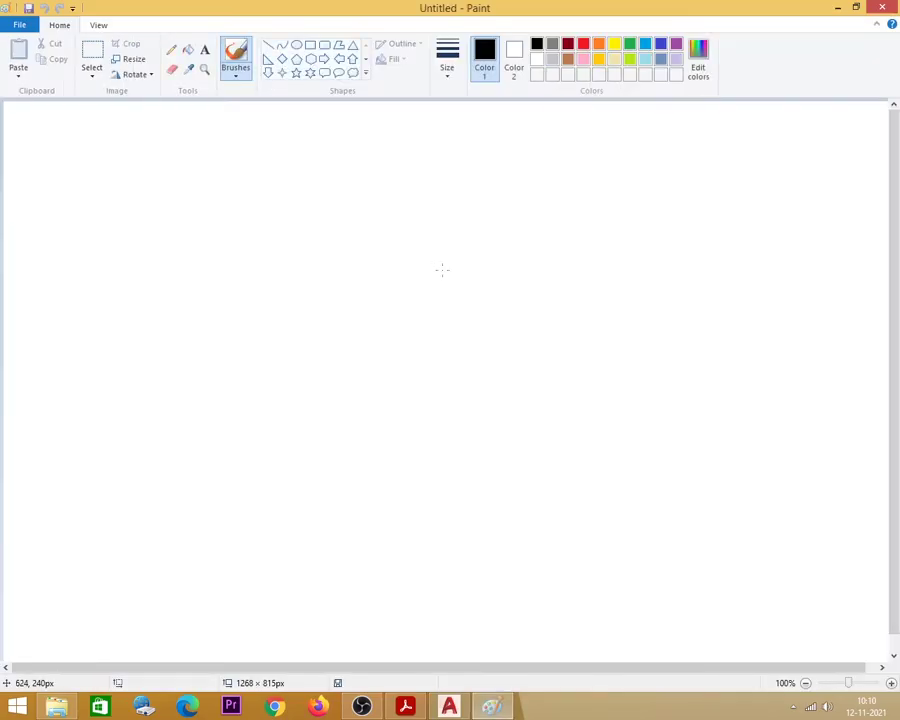
# - Draw a black rectangle outline about 503 × 340 px in the middle of the Paint canvas
pyautogui.click(405, 708)
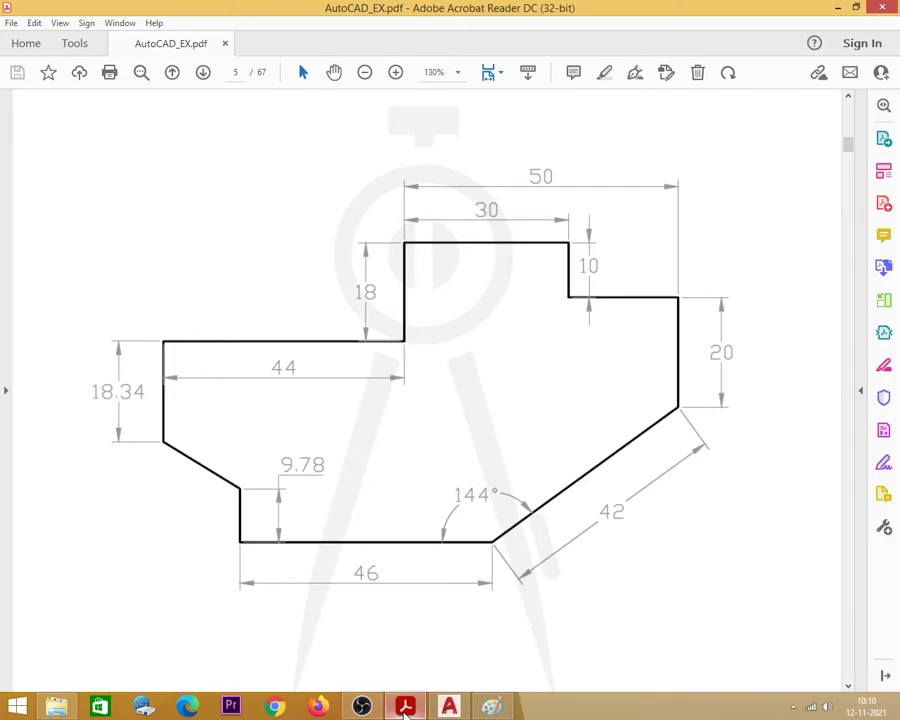
pyautogui.click(405, 708)
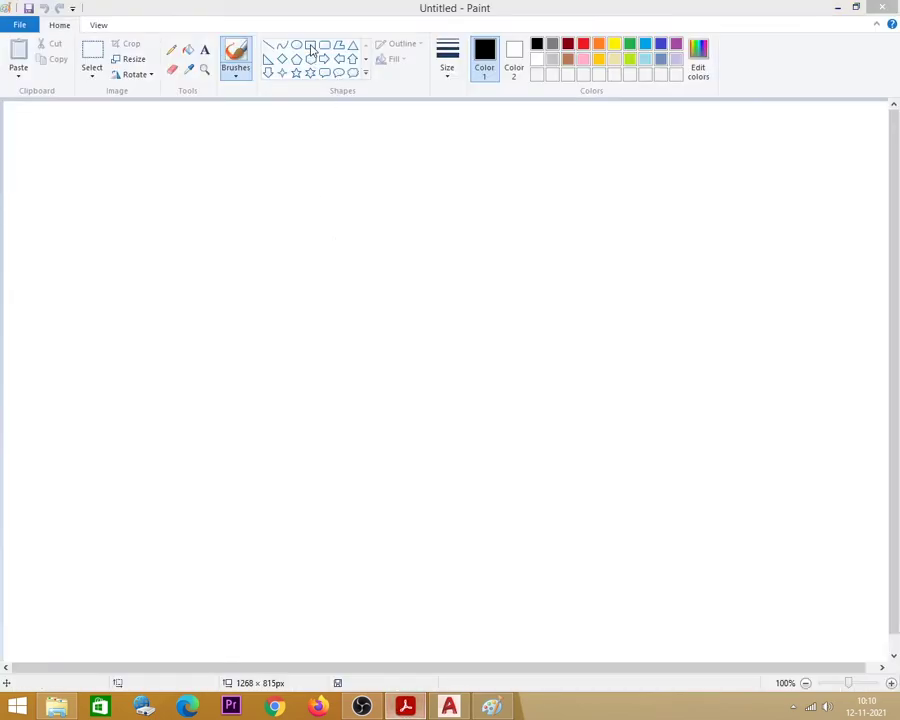
pyautogui.click(246, 226)
pyautogui.click(311, 45)
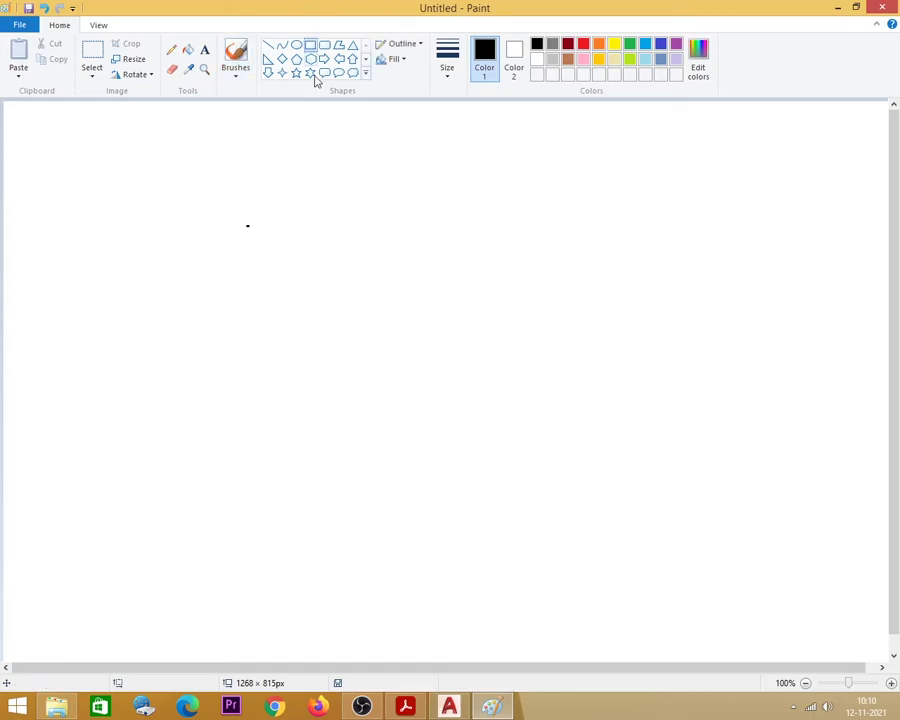
pyautogui.moveTo(262, 233); pyautogui.dragTo(617, 471)
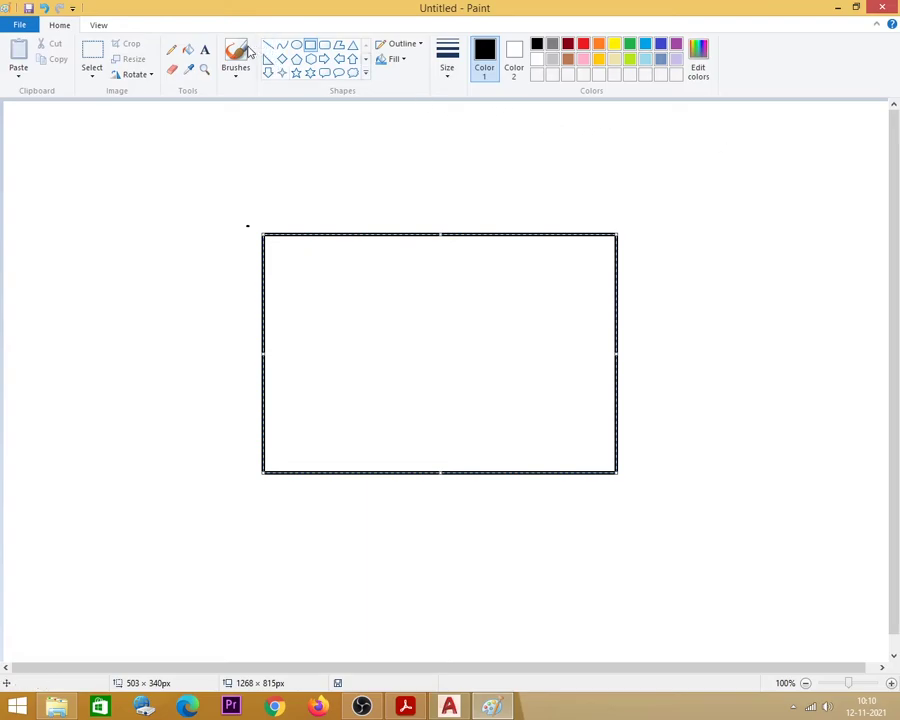
# - Label the rectangle with the text 100 below its lower edge and 50 close beside its right edge
pyautogui.click(204, 49)
pyautogui.moveTo(392, 505); pyautogui.dragTo(475, 540)
pyautogui.write('100')
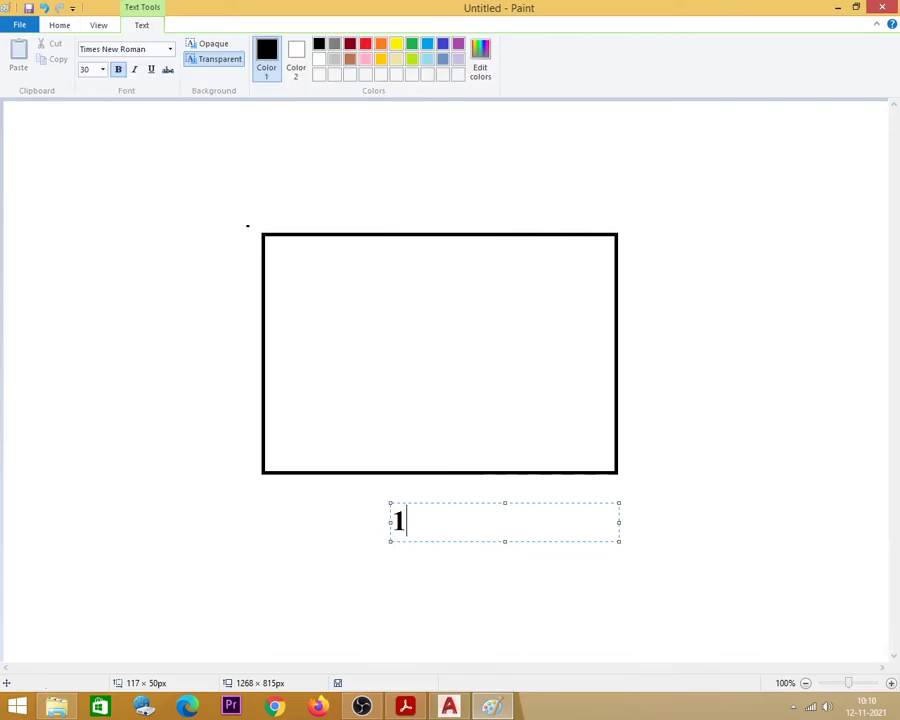
pyautogui.click(642, 330)
pyautogui.moveTo(643, 317); pyautogui.dragTo(681, 360)
pyautogui.write('50')
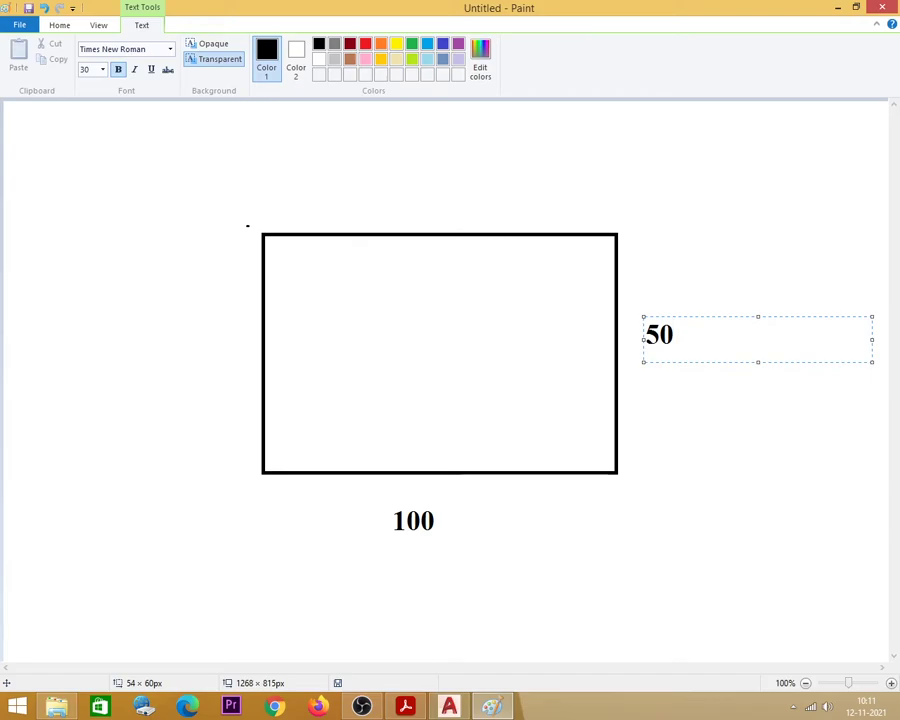
pyautogui.moveTo(648, 317); pyautogui.dragTo(627, 327)
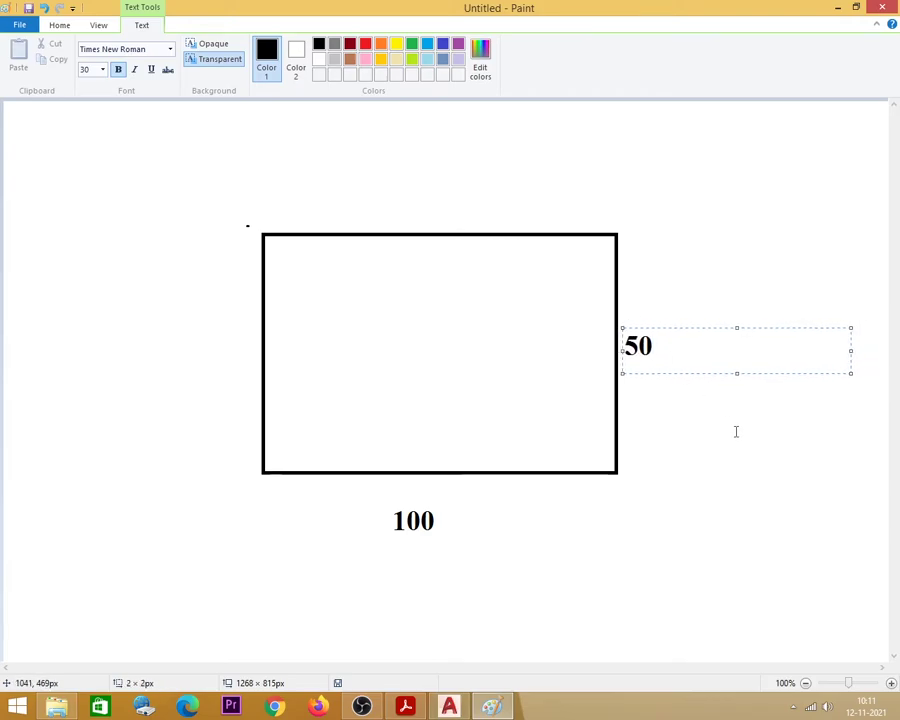
pyautogui.click(735, 430)
# - Draw straight dimension lines with end ticks on both sides of the 100 and 50 labels
pyautogui.click(268, 45)
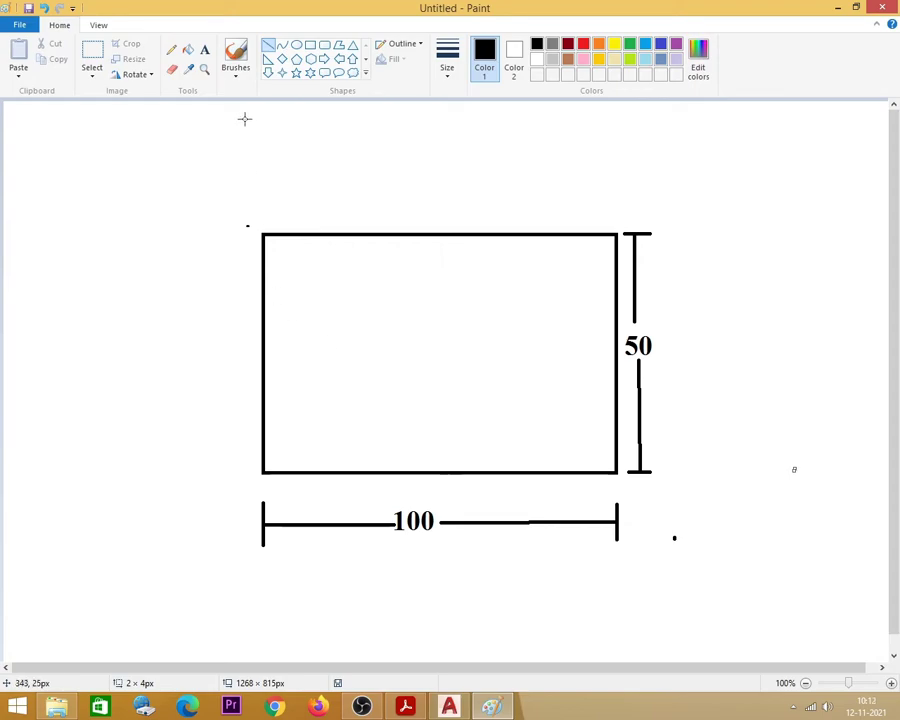
# - Add the text "Absolute - x,y" above and to the left of the rectangle, near the canvas corner
pyautogui.click(204, 49)
pyautogui.moveTo(36, 116); pyautogui.dragTo(84, 147)
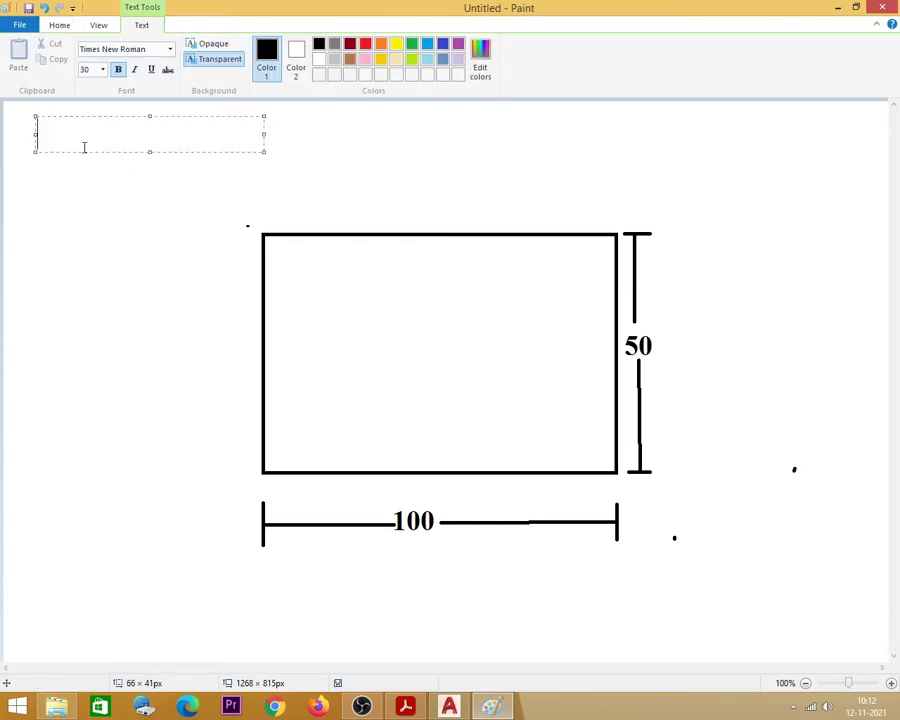
pyautogui.write('Absolute -')
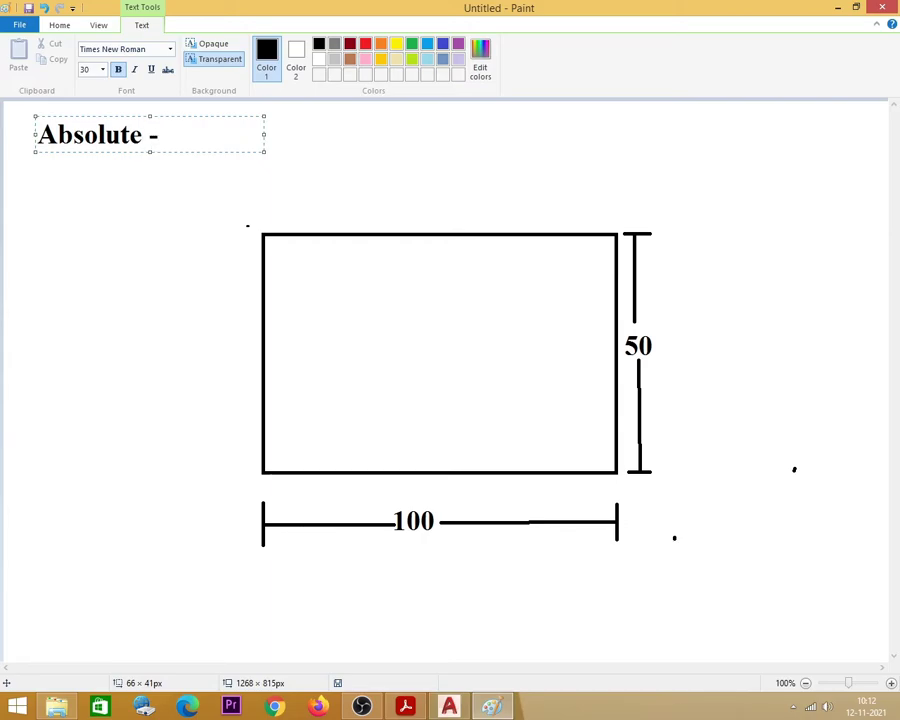
pyautogui.write(' x,y')
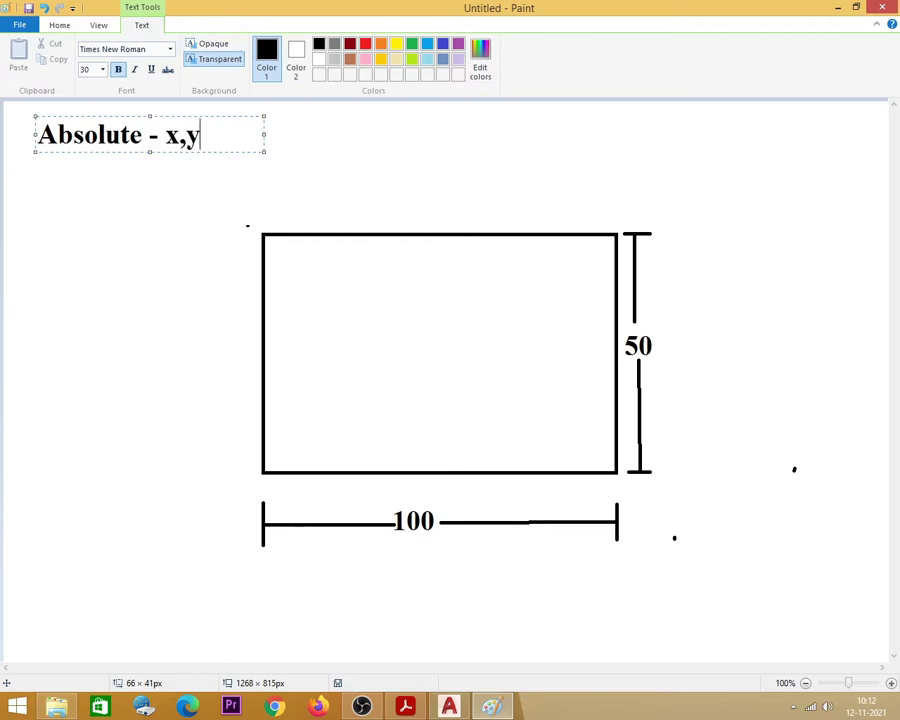
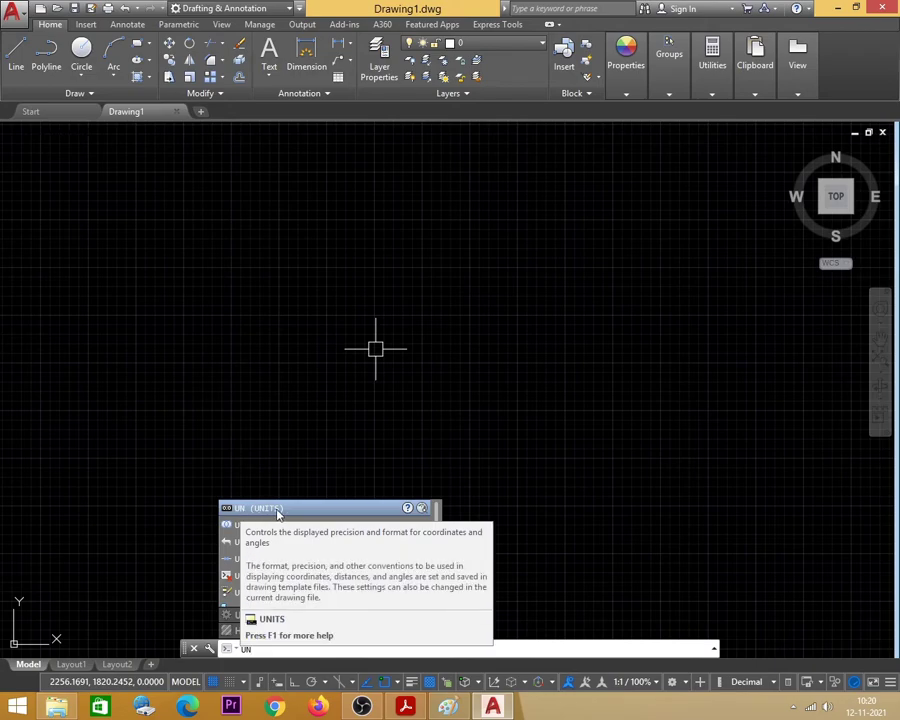
# - Configure the drawing units to decimal length with precision 0 and millimeters as the insertion scale
pyautogui.click(278, 512)
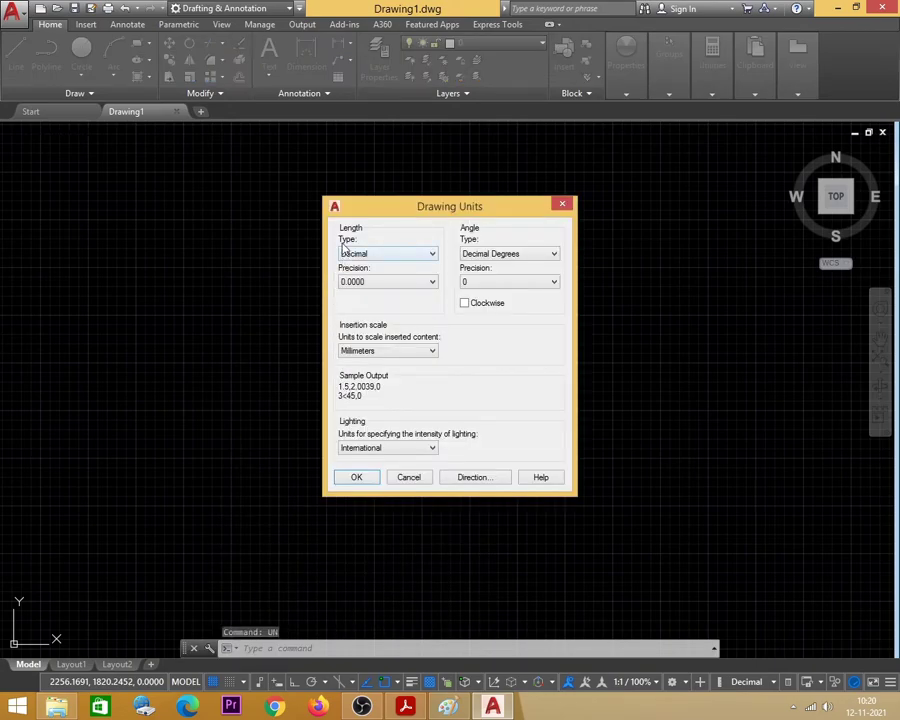
pyautogui.click(396, 257)
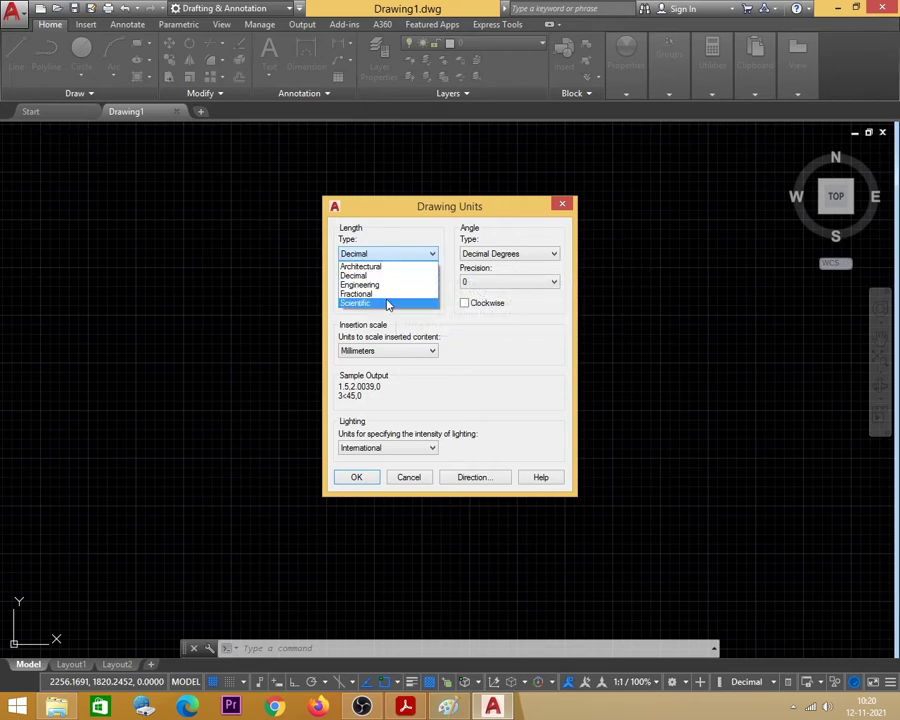
pyautogui.click(388, 256)
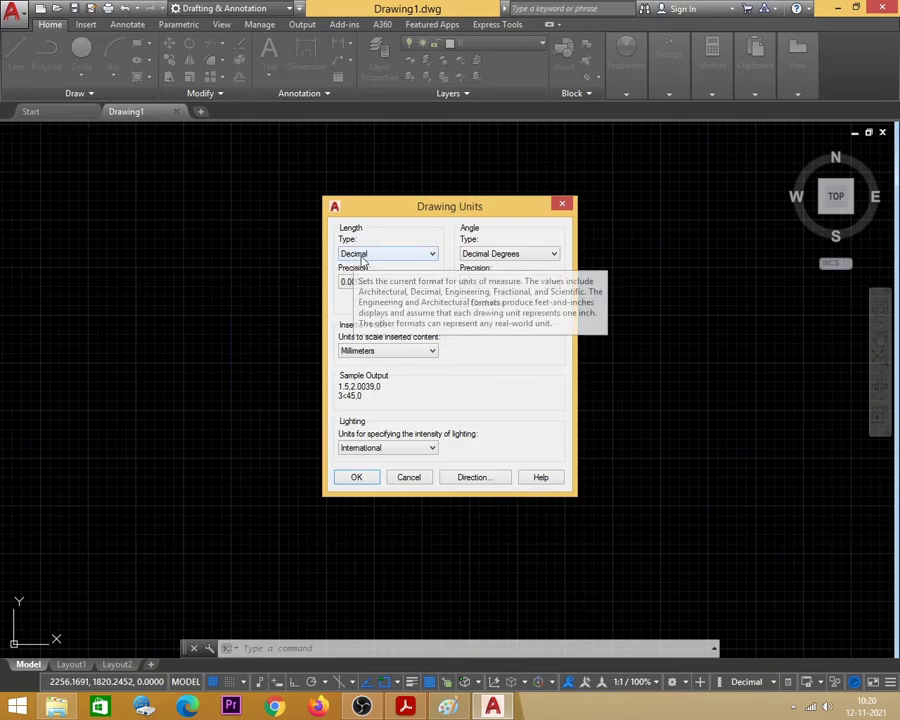
pyautogui.click(370, 285)
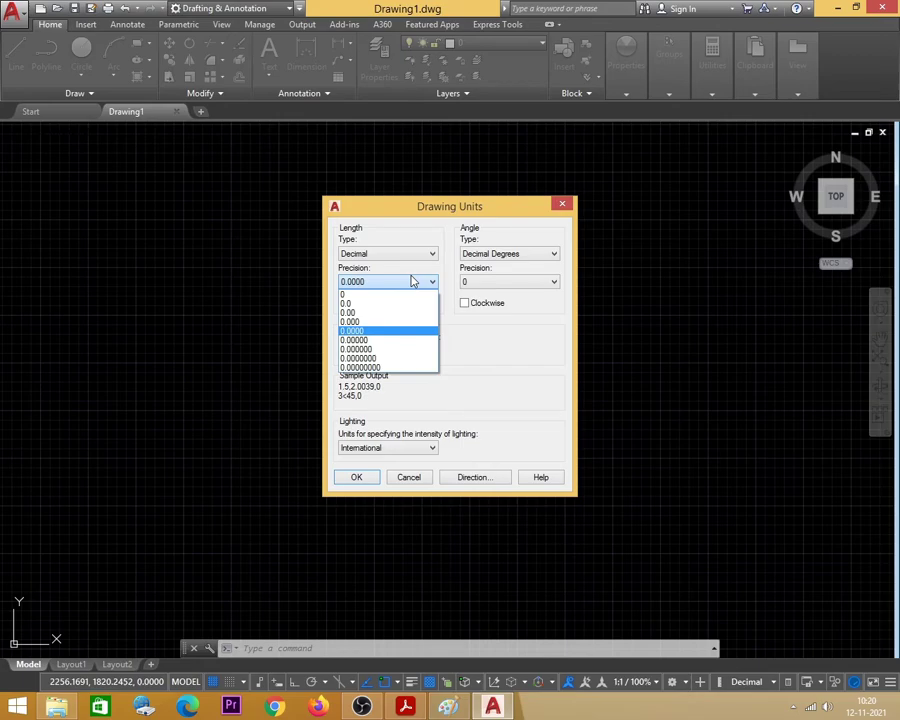
pyautogui.click(348, 294)
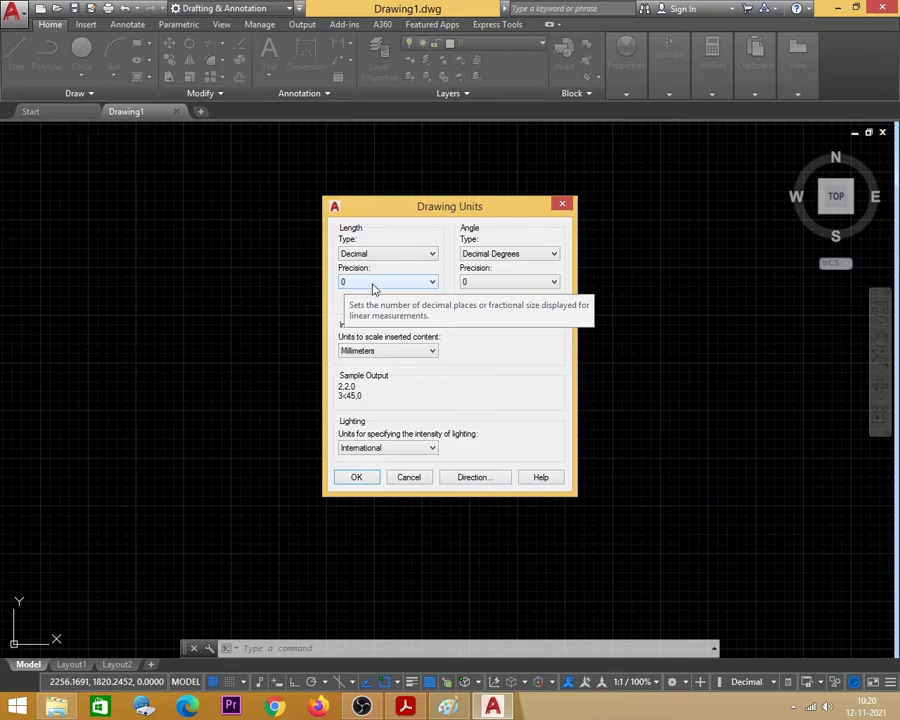
pyautogui.click(373, 289)
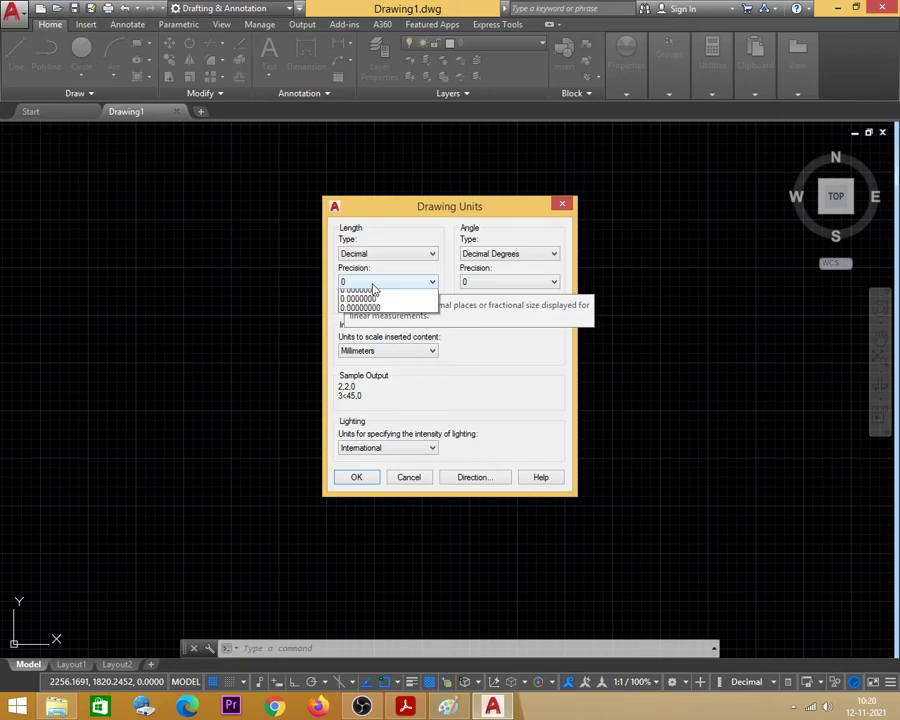
pyautogui.click(388, 291)
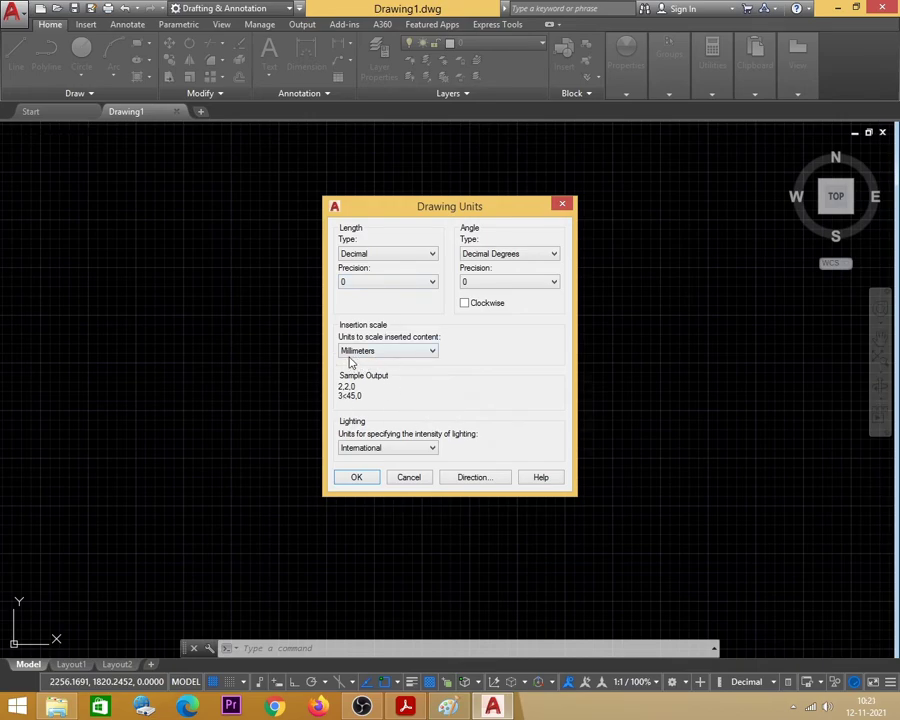
pyautogui.click(392, 353)
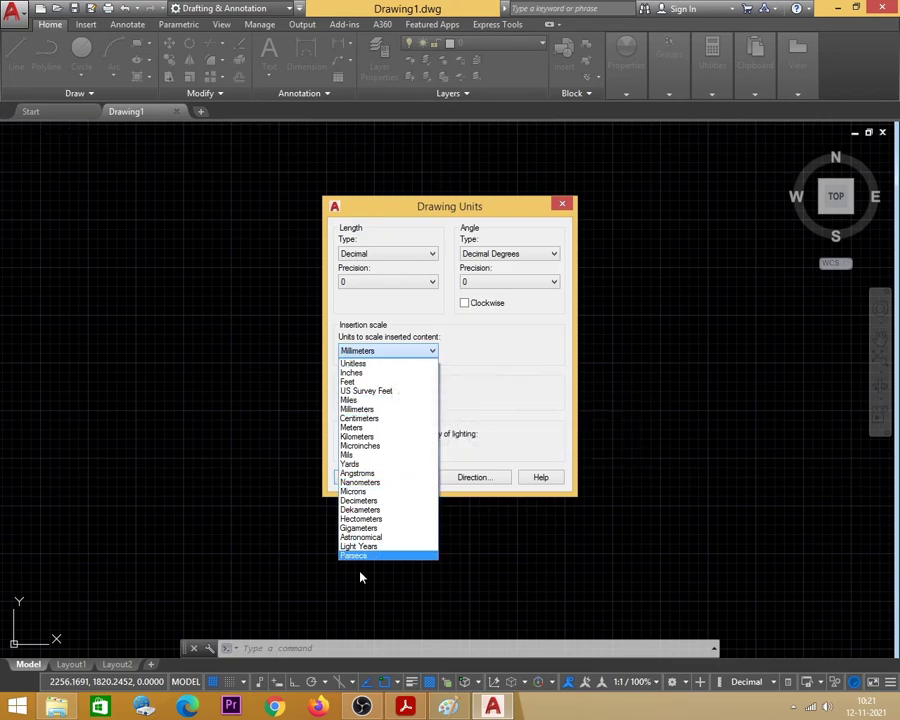
pyautogui.click(502, 376)
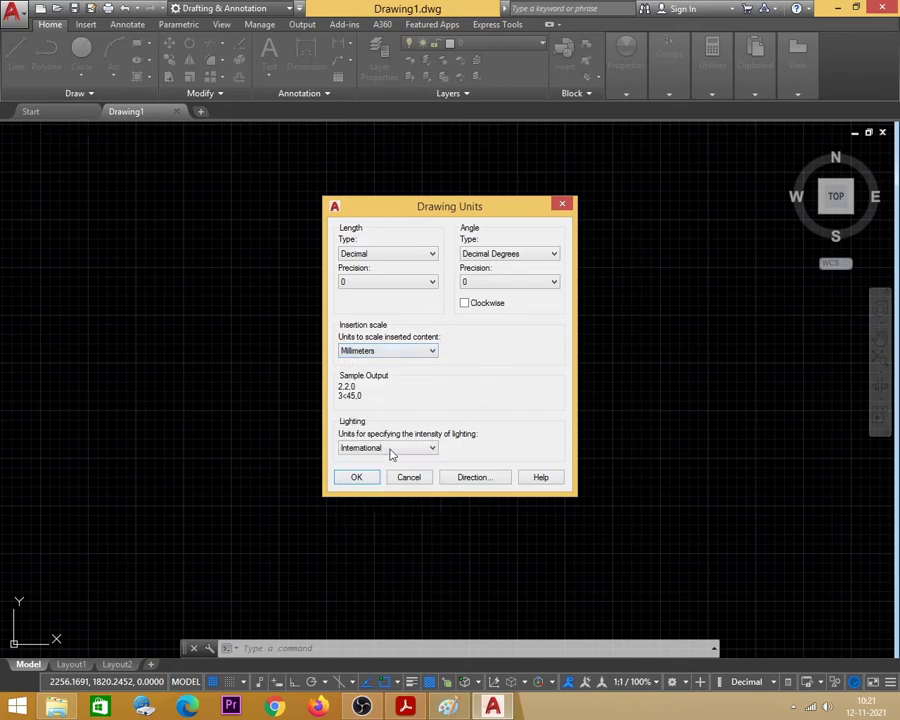
pyautogui.click(354, 477)
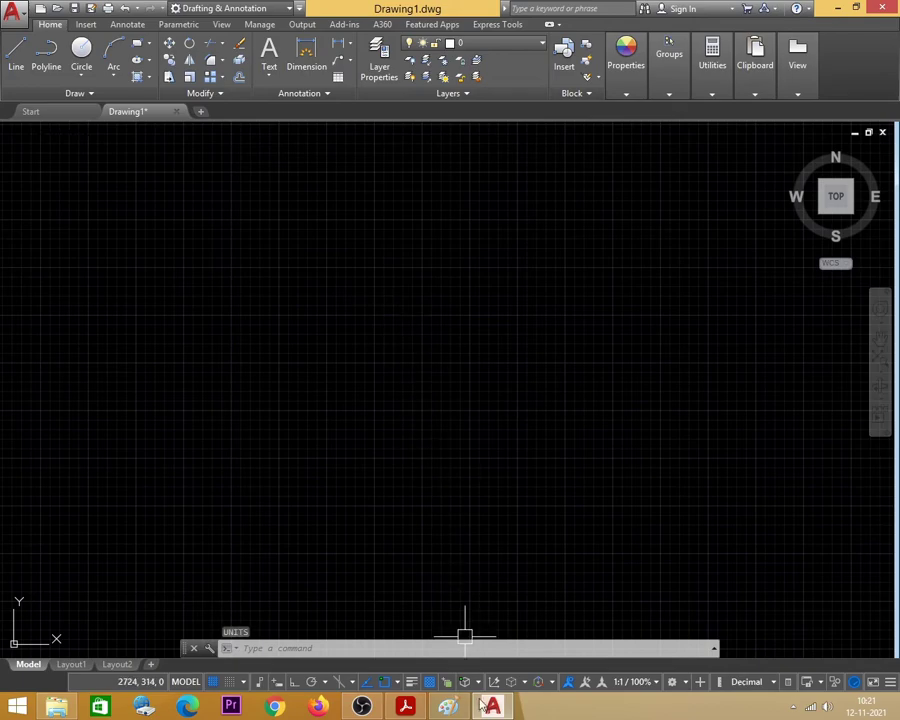
# - Set the model space limits from lower left 0,0 to upper right 150,120, consulting the rectangle sketch in Paint
pyautogui.click(449, 707)
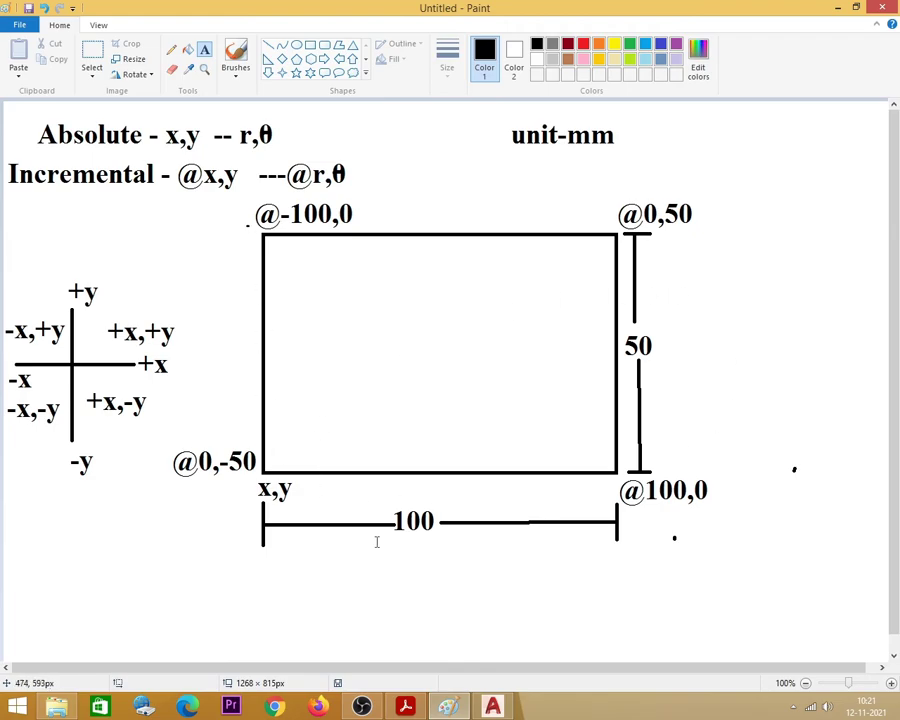
pyautogui.click(838, 8)
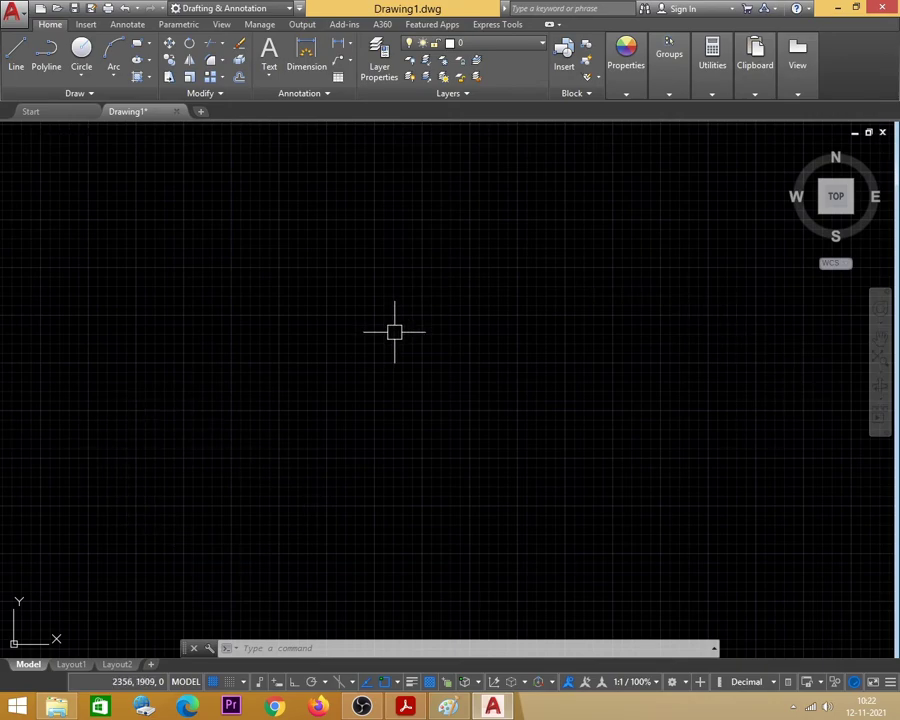
pyautogui.write('li')
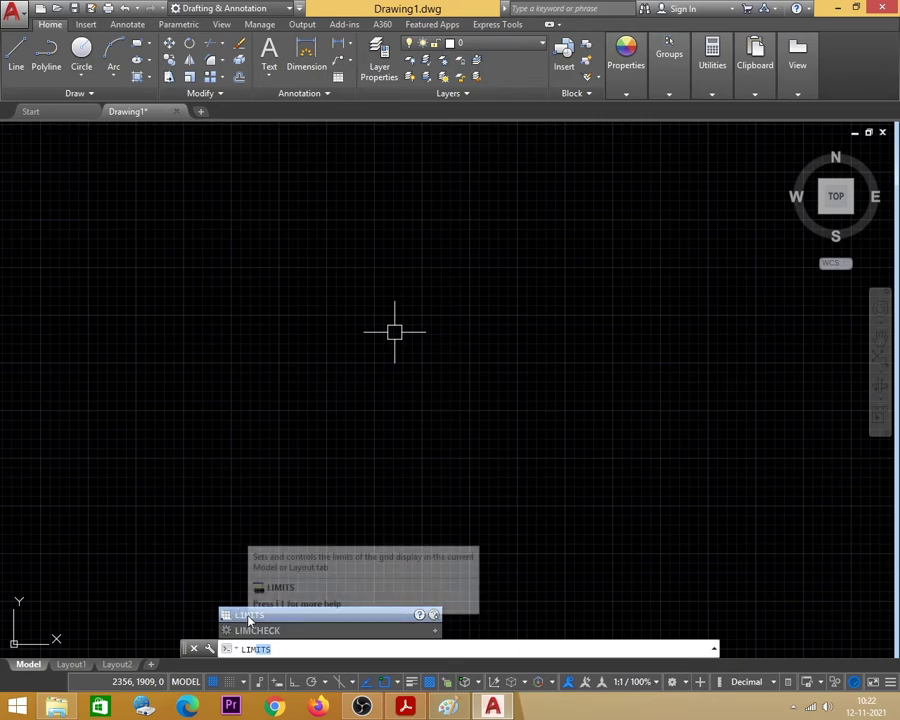
pyautogui.press('Return')
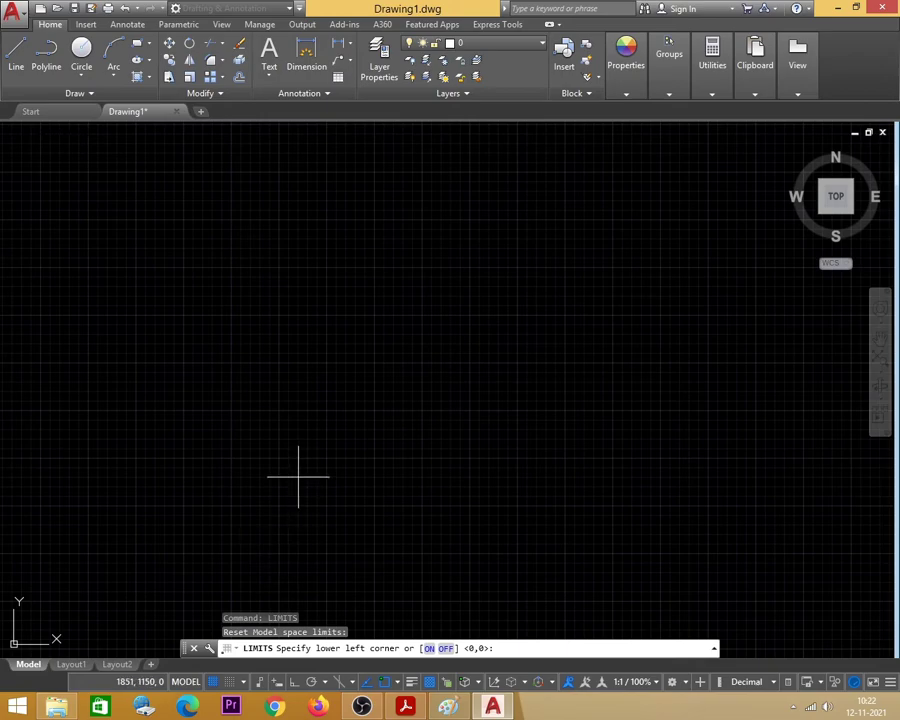
pyautogui.write('0,0')
pyautogui.press('Return')
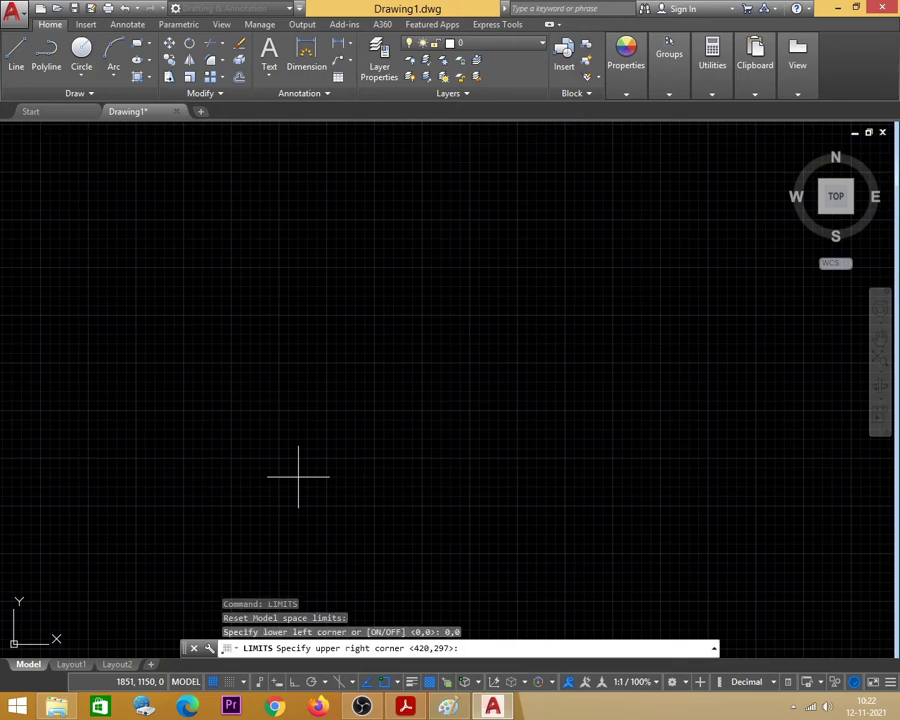
pyautogui.hotkey('alt', 'Tab')
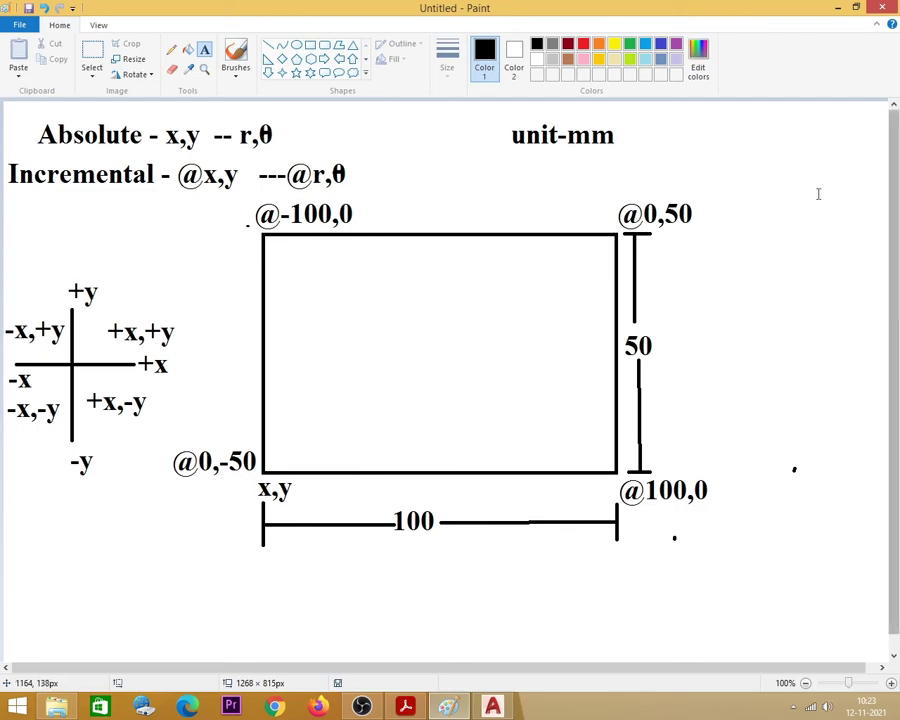
pyautogui.click(837, 8)
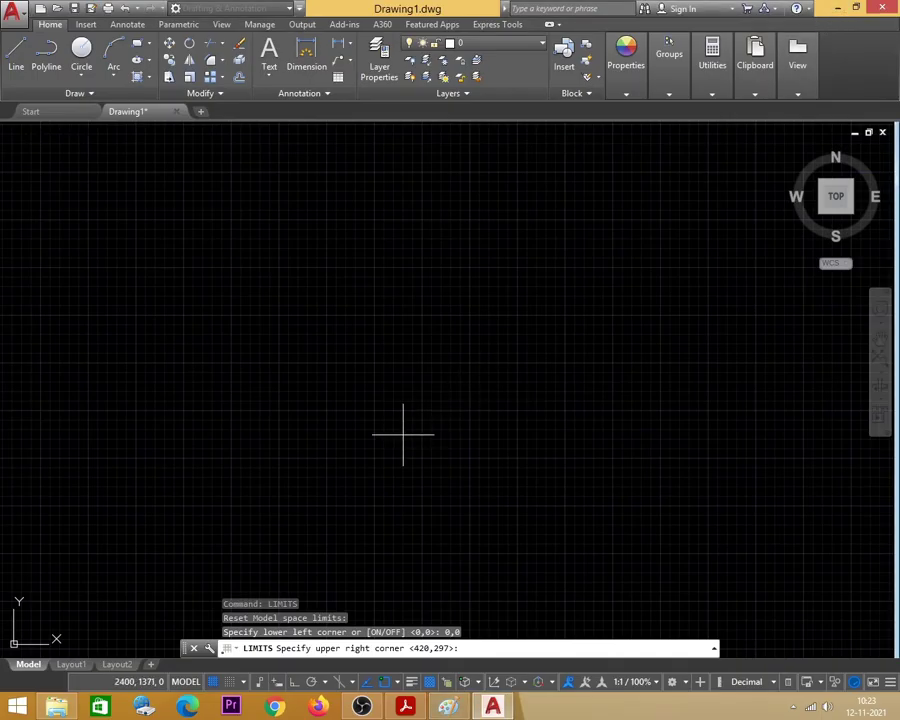
pyautogui.write('150,120')
pyautogui.press('Return')
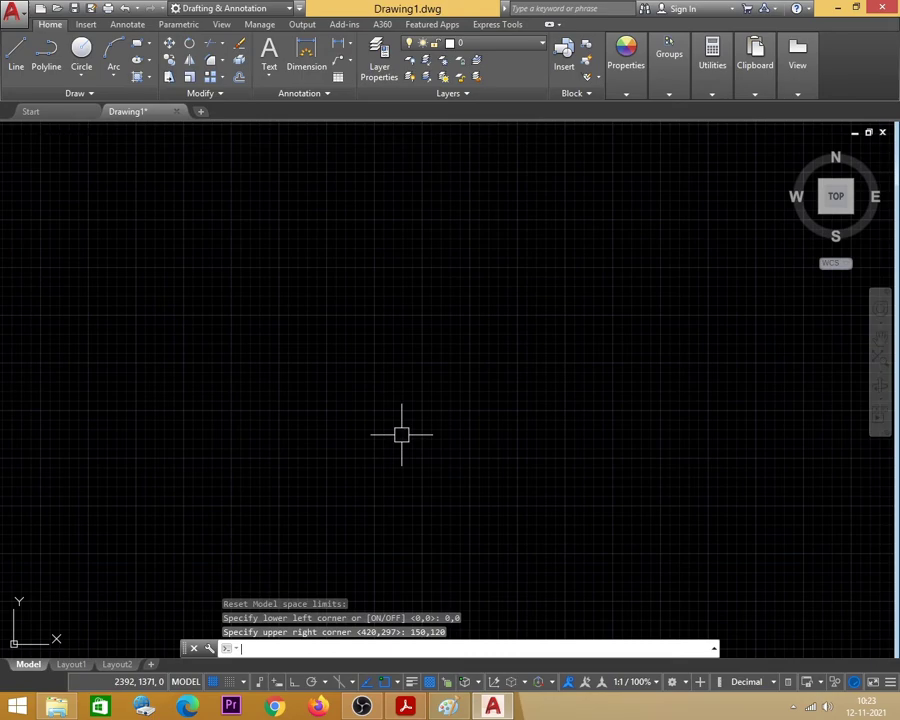
# - Turn limits checking on and apply Zoom All to fit the drawing limits in the view
pyautogui.write('li')
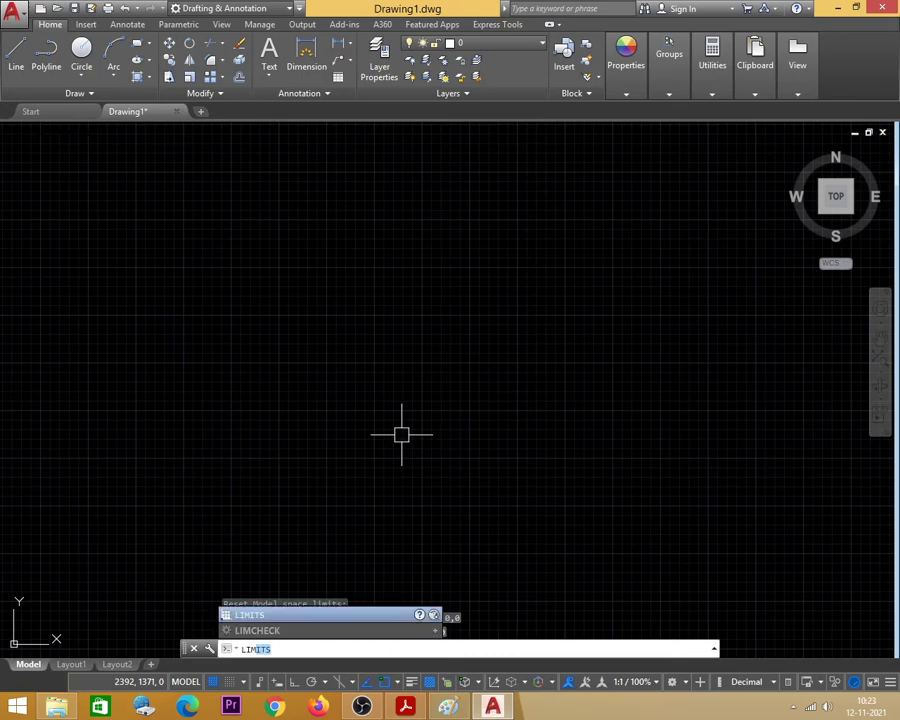
pyautogui.click(247, 614)
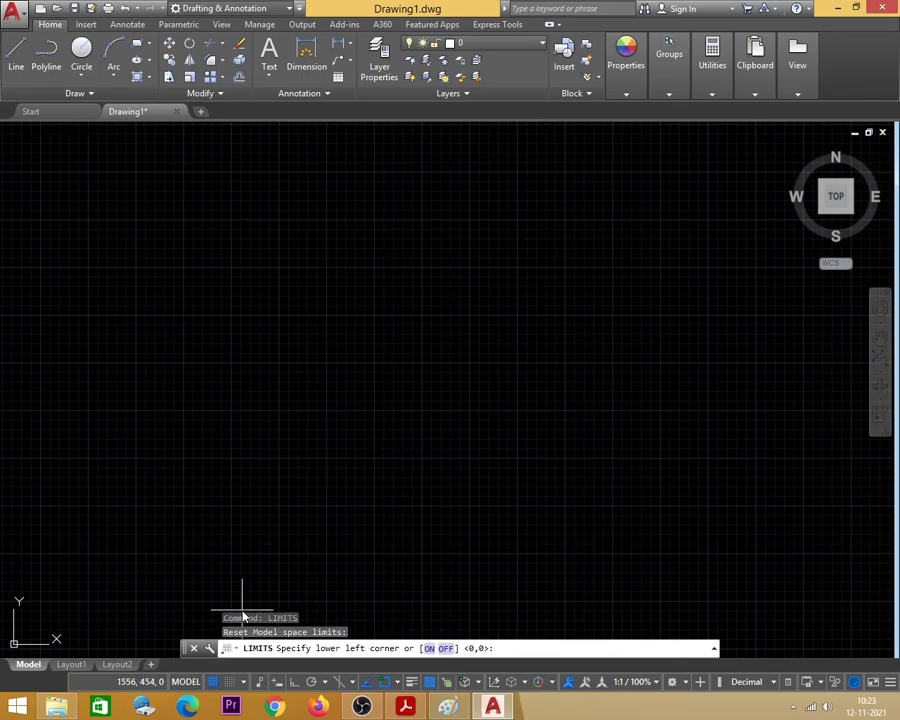
pyautogui.click(428, 649)
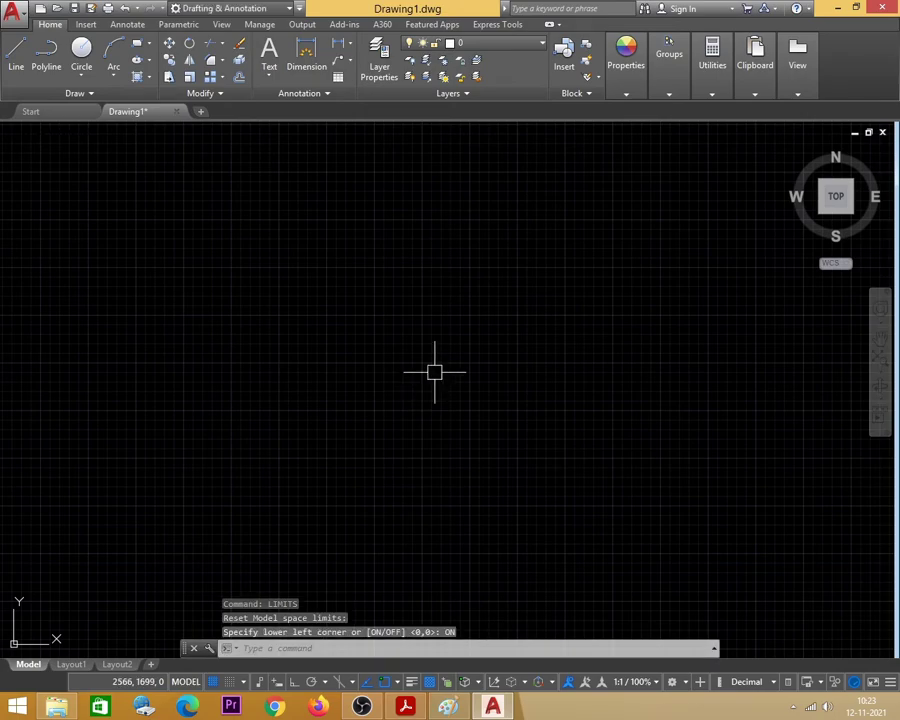
pyautogui.write('z')
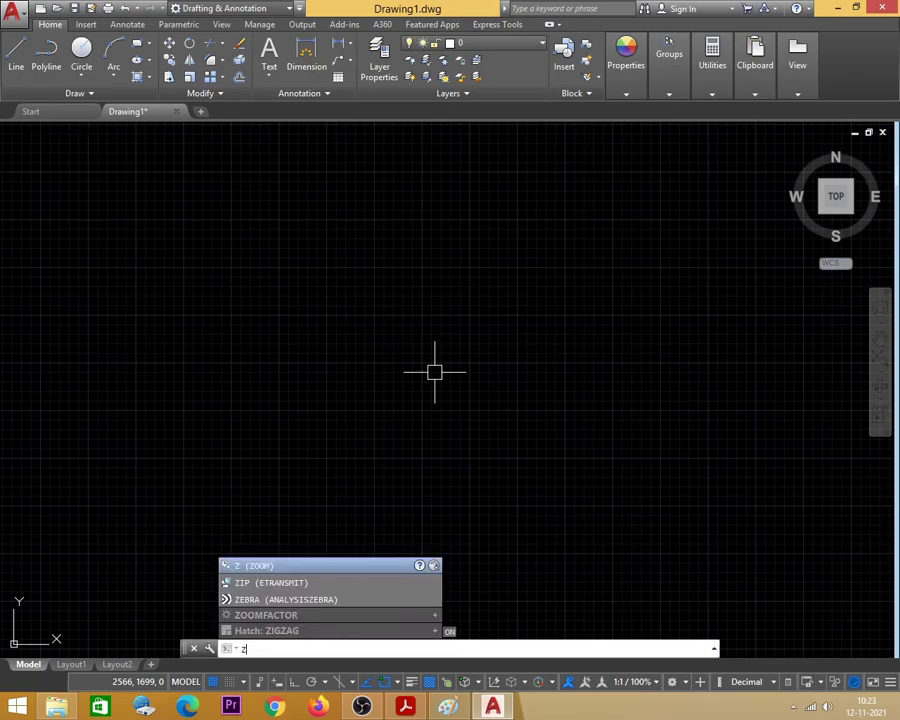
pyautogui.press('Return')
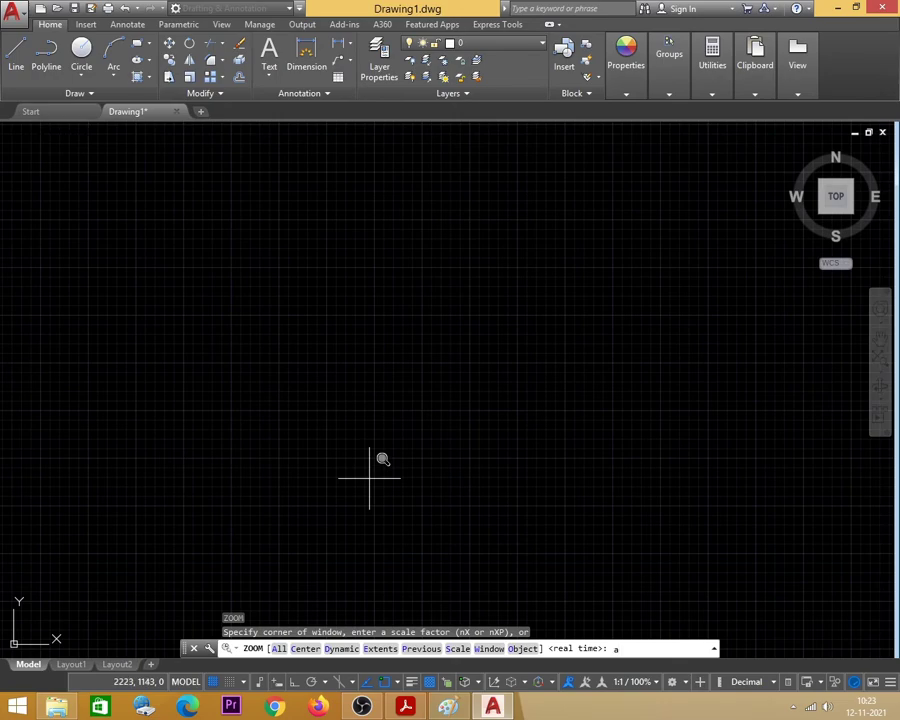
pyautogui.write('a')
pyautogui.press('Return')
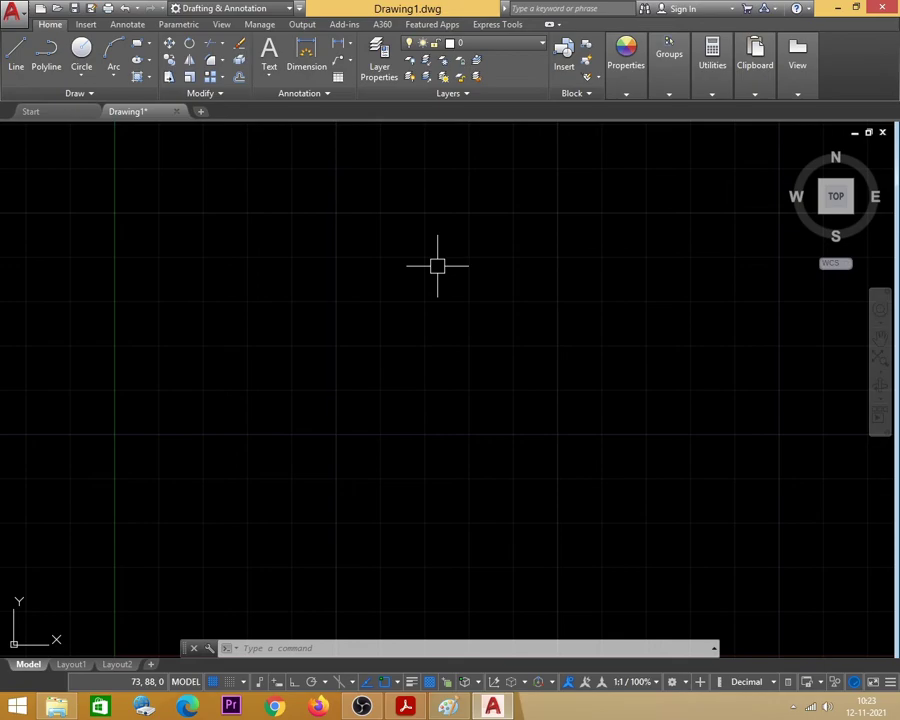
# - Draw the rectangle's lower edge as a line from 0,0 to 100,0, keeping the Line command active
pyautogui.click(16, 52)
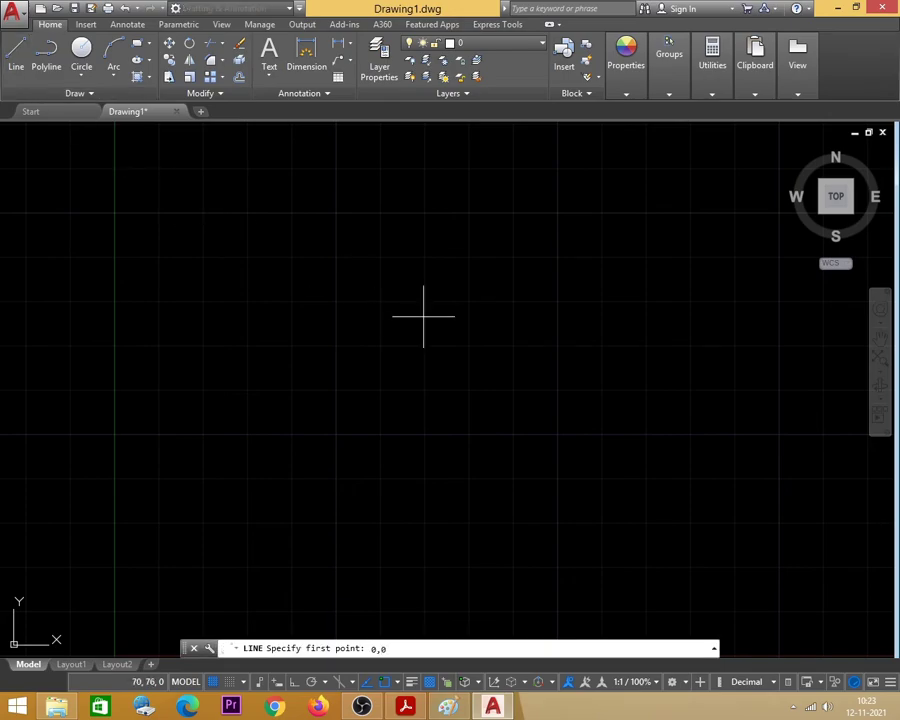
pyautogui.press('Return')
pyautogui.scroll(-1, 423, 316)
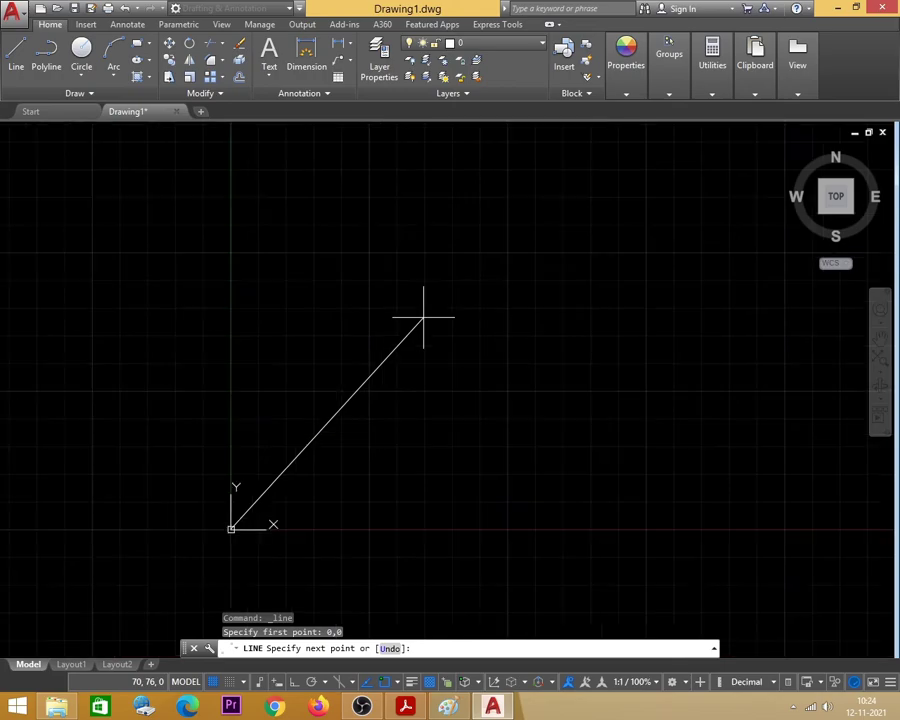
pyautogui.moveTo(514, 318); pyautogui.dragTo(440, 355, button='middle')
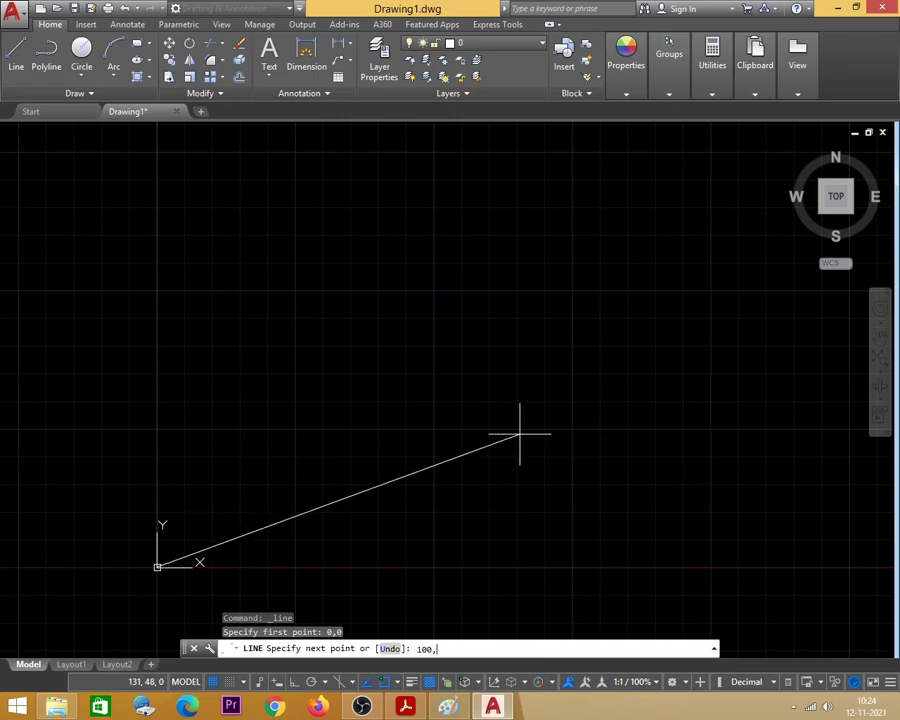
pyautogui.press('Return')
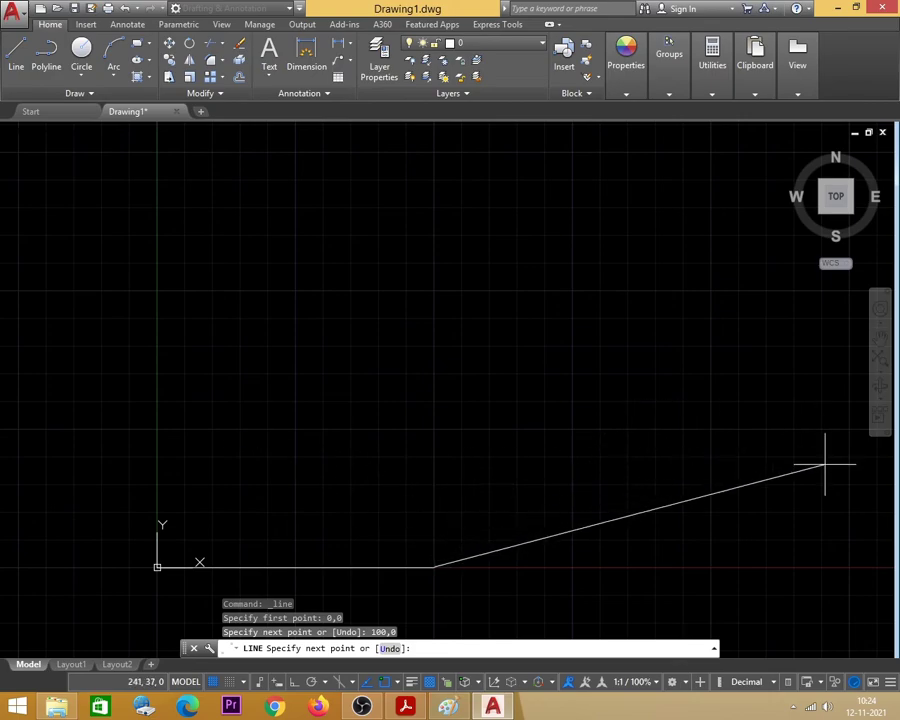
# - Try to place the line's next point at two spots outside the drawing limits
pyautogui.click(787, 367)
pyautogui.click(597, 237)
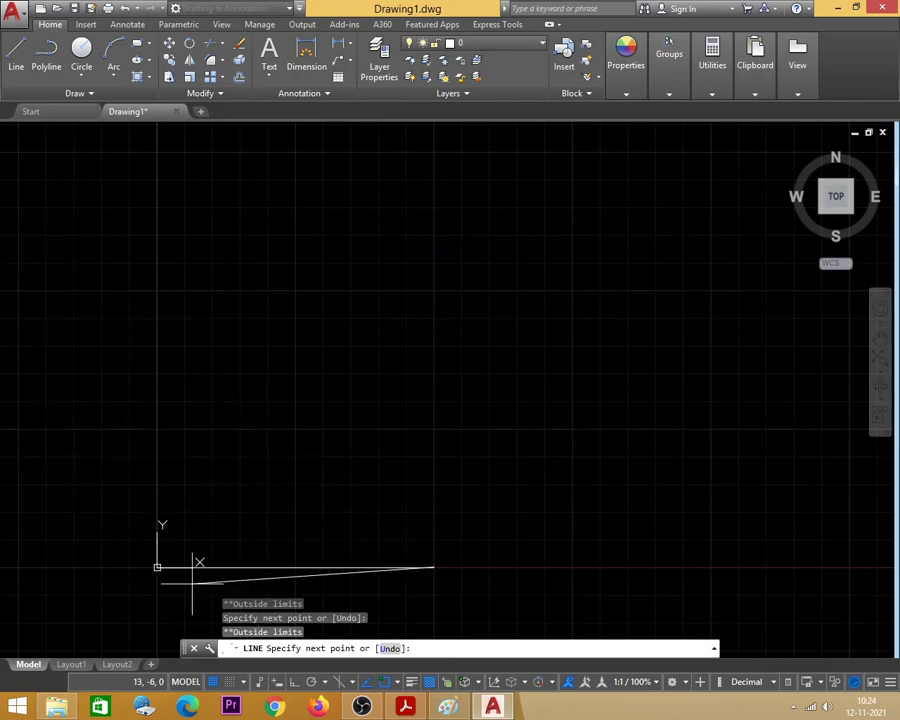
# - Continue the line through absolute points 100,50 and 0,50, and close it into a rectangle
pyautogui.moveTo(208, 589); pyautogui.dragTo(263, 554, button='middle')
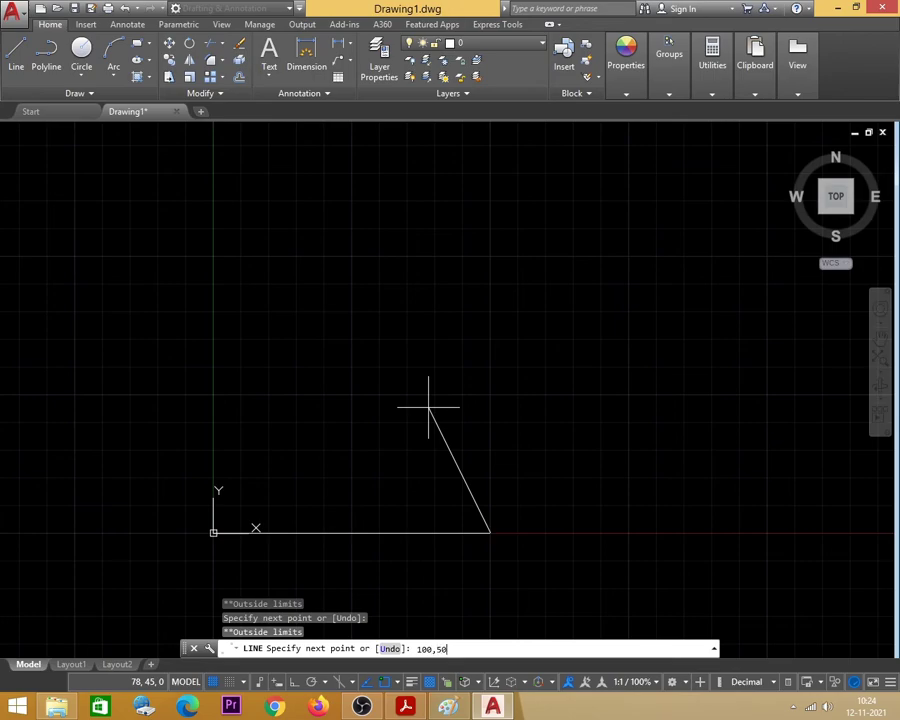
pyautogui.press('Return')
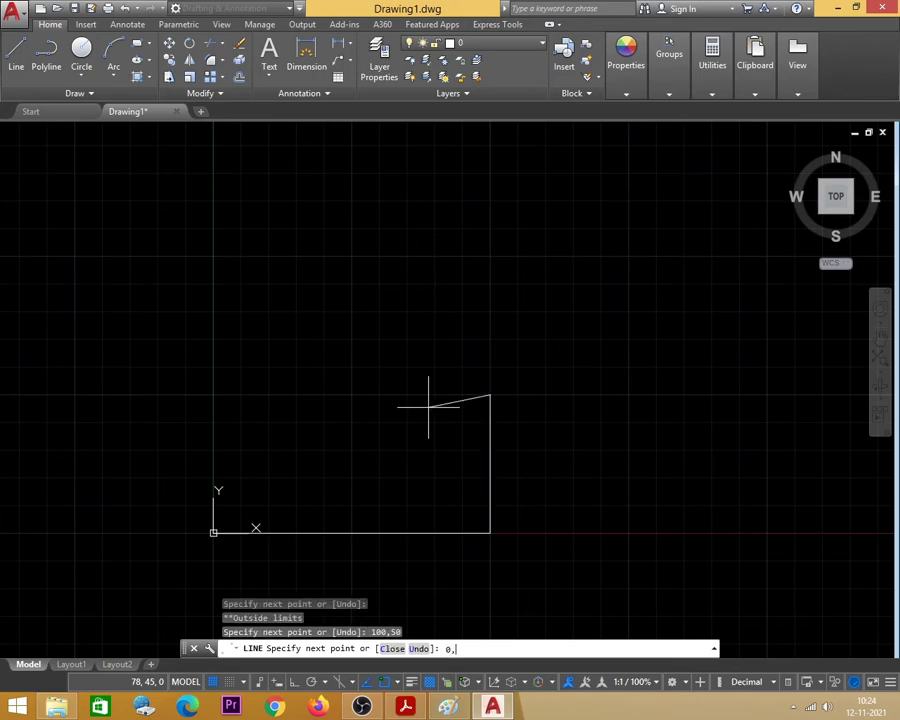
pyautogui.press('Return')
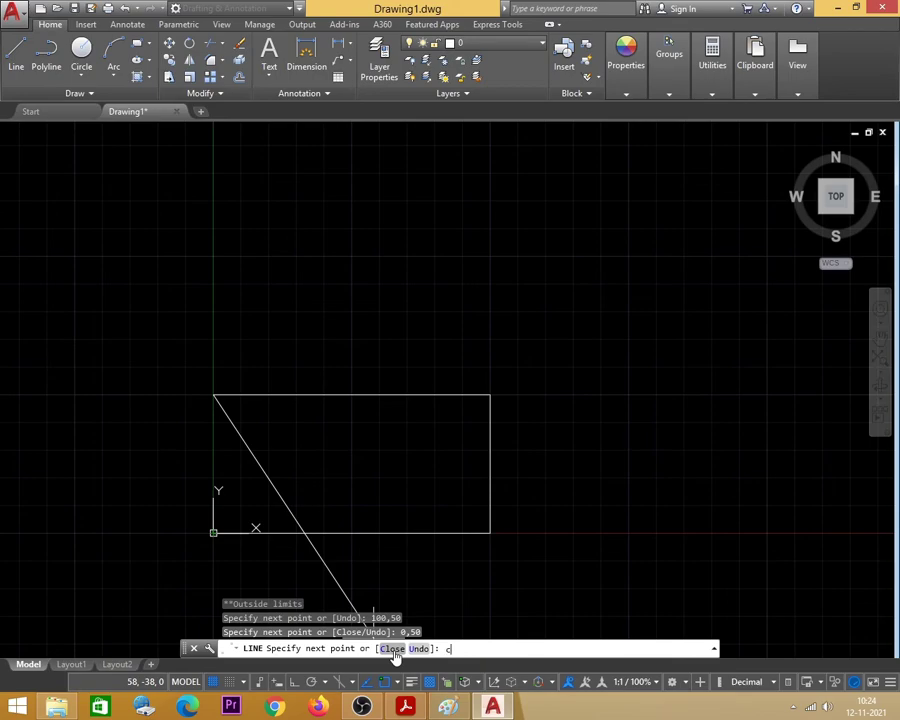
pyautogui.press('Return')
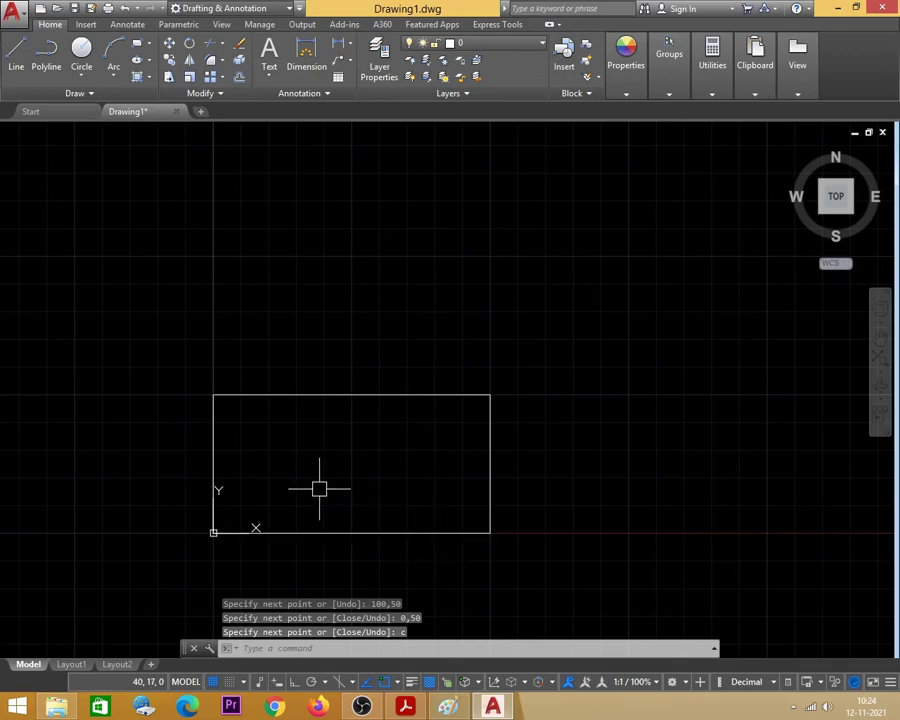
pyautogui.scroll(2, 236, 518)
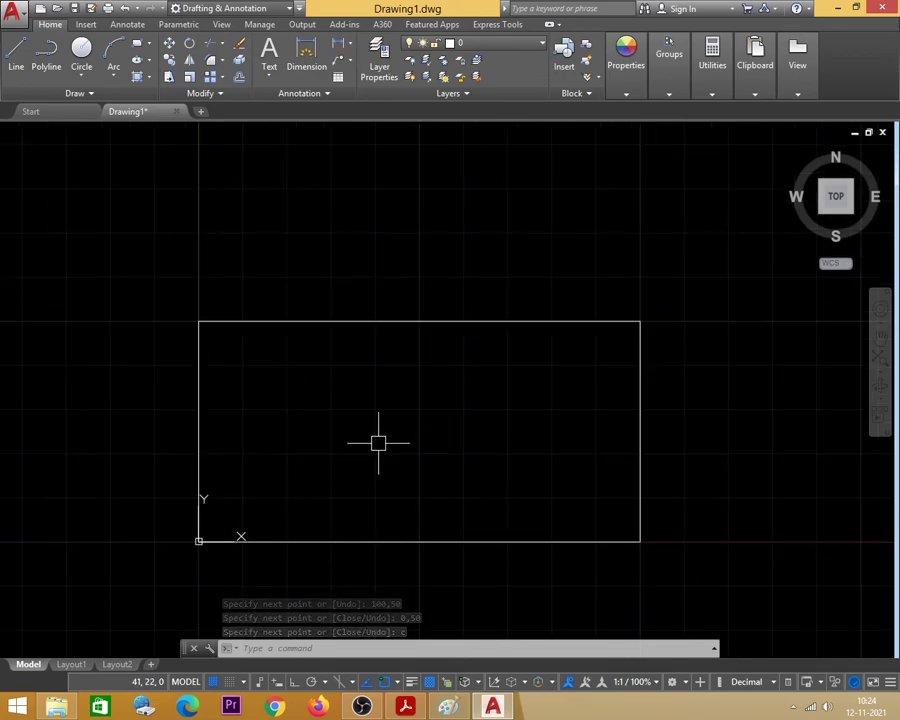
pyautogui.scroll(-2, 378, 441)
pyautogui.scroll(2, 378, 443)
pyautogui.scroll(-2, 402, 436)
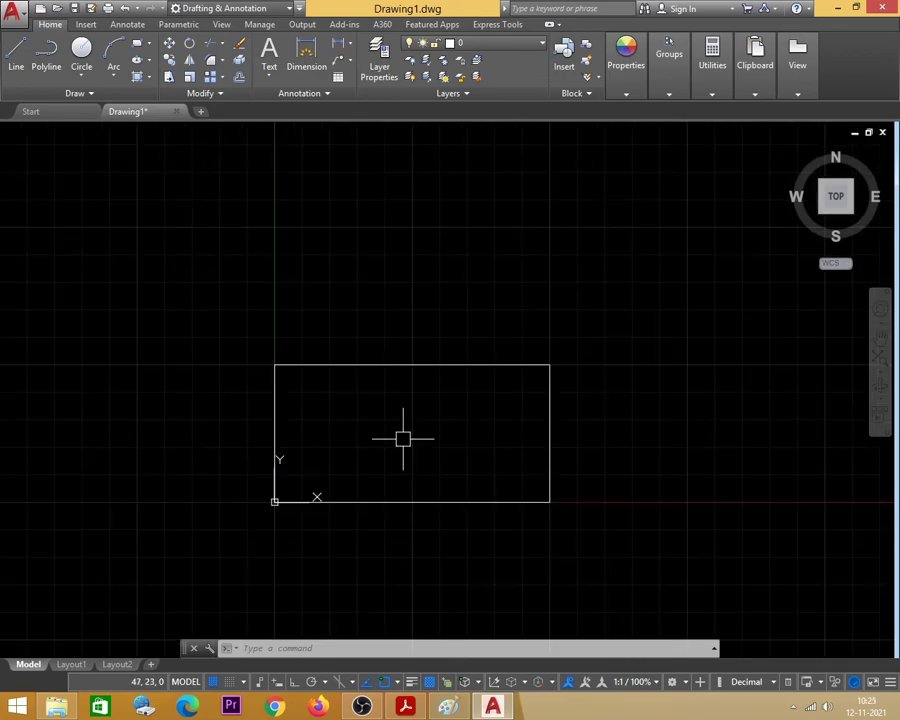
# - Start a linear dimension and review the list of available object snap modes
pyautogui.scroll(3, 402, 436)
pyautogui.middleClick(402, 437)
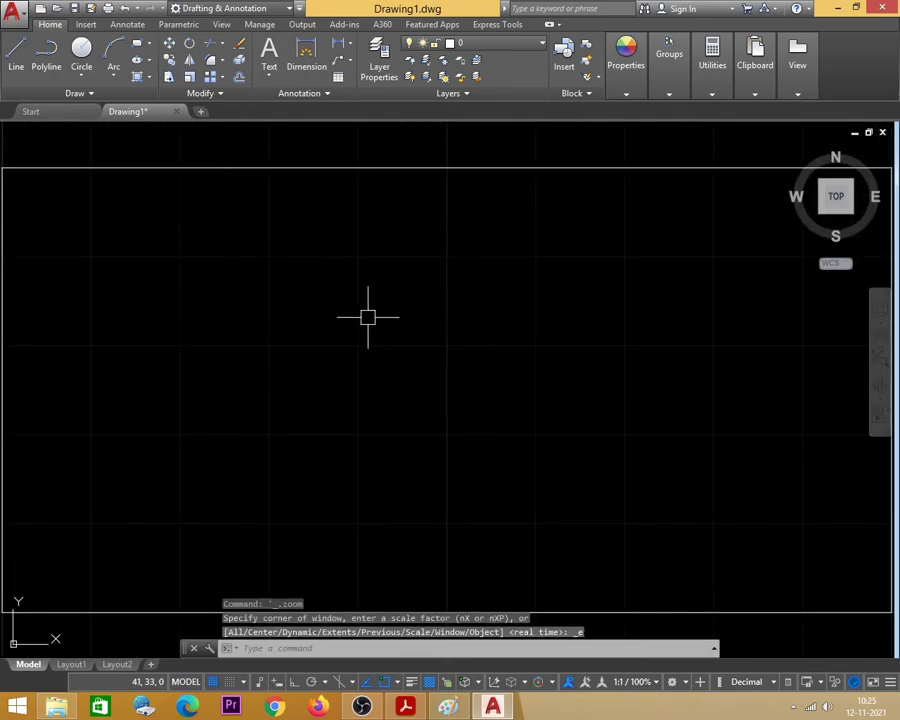
pyautogui.scroll(-2, 388, 316)
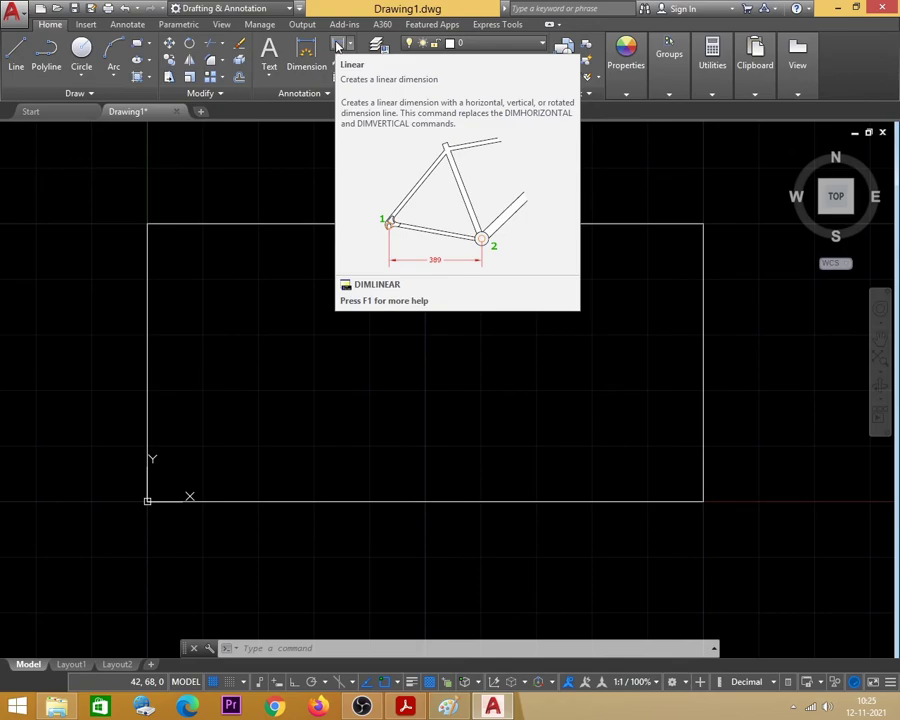
pyautogui.click(338, 45)
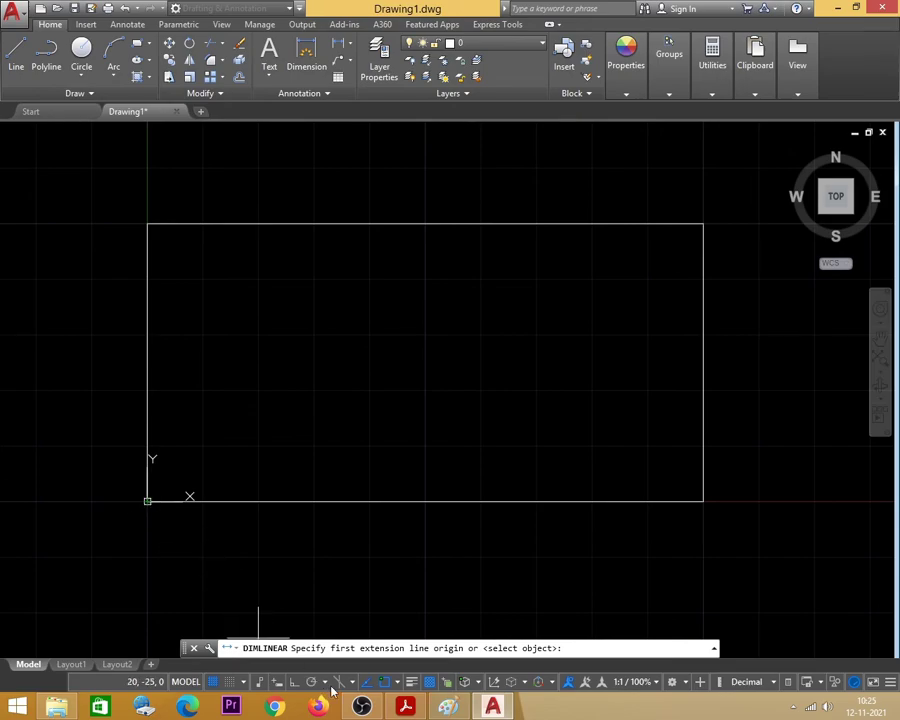
pyautogui.click(398, 682)
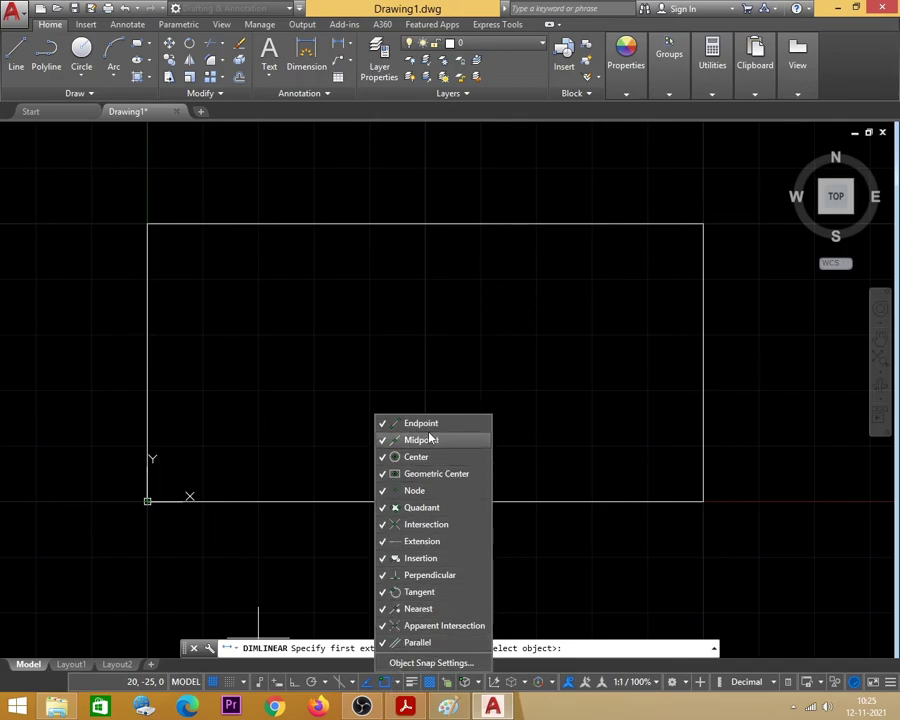
pyautogui.click(291, 450)
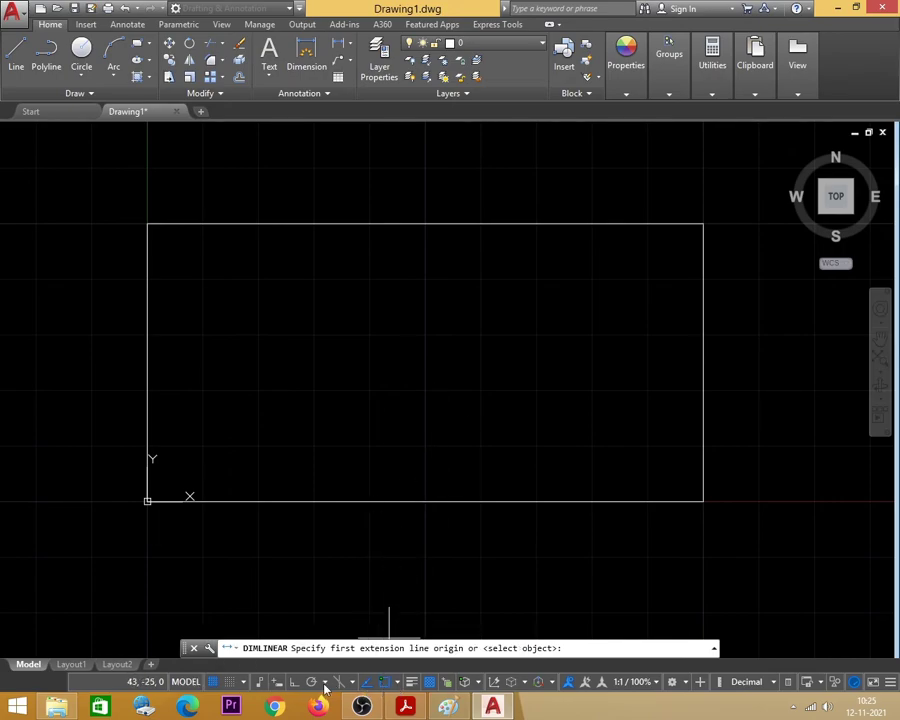
# - Turn off the Center, Node, Intersection, Extension, Insertion and Tangent object snaps
pyautogui.click(397, 683)
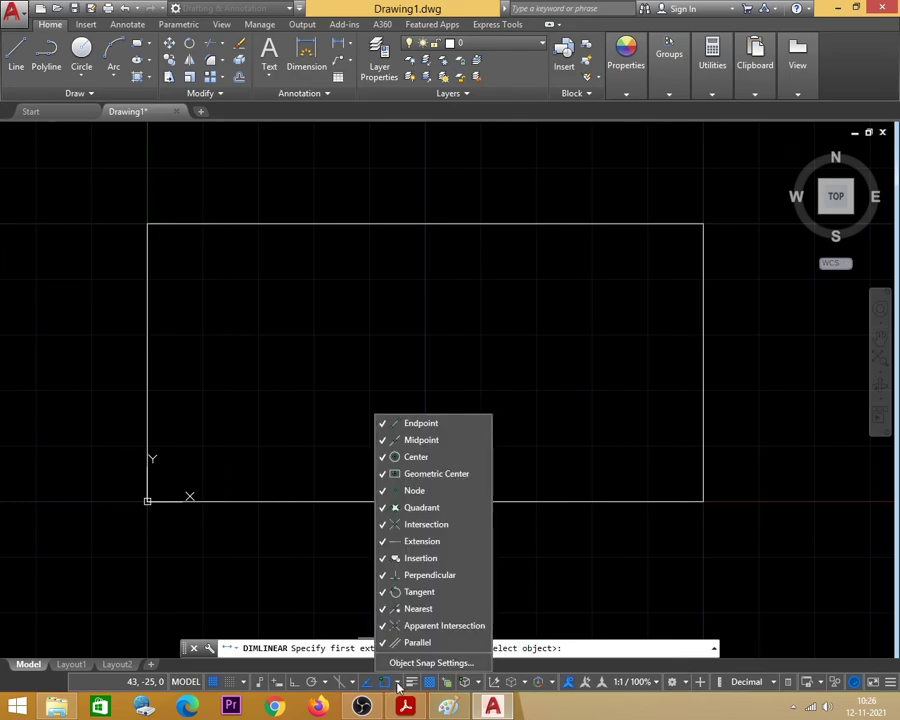
pyautogui.click(384, 459)
pyautogui.click(382, 490)
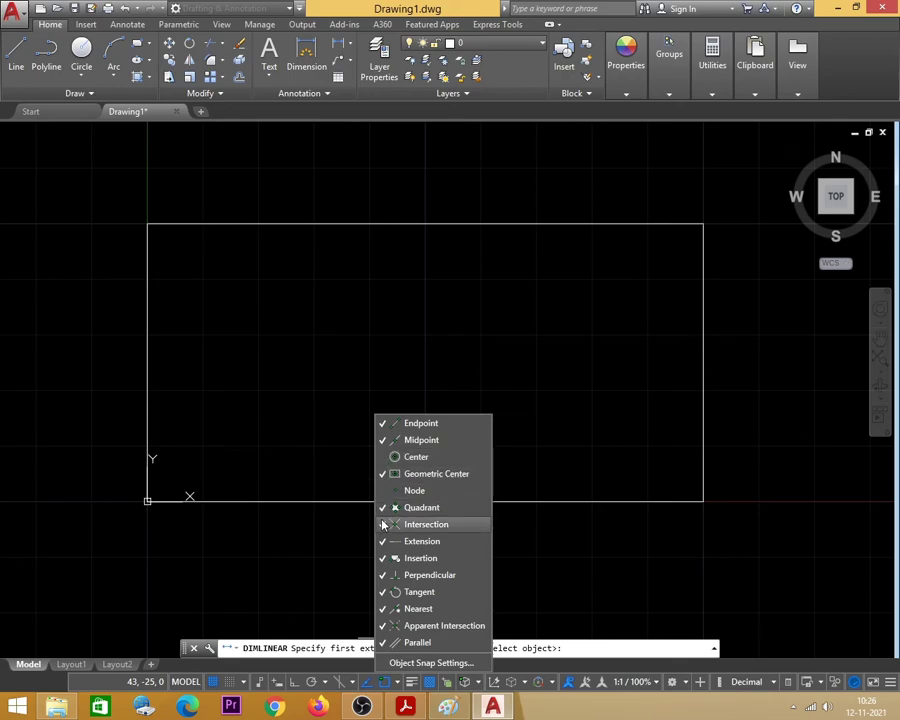
pyautogui.click(382, 524)
pyautogui.click(382, 541)
pyautogui.click(382, 558)
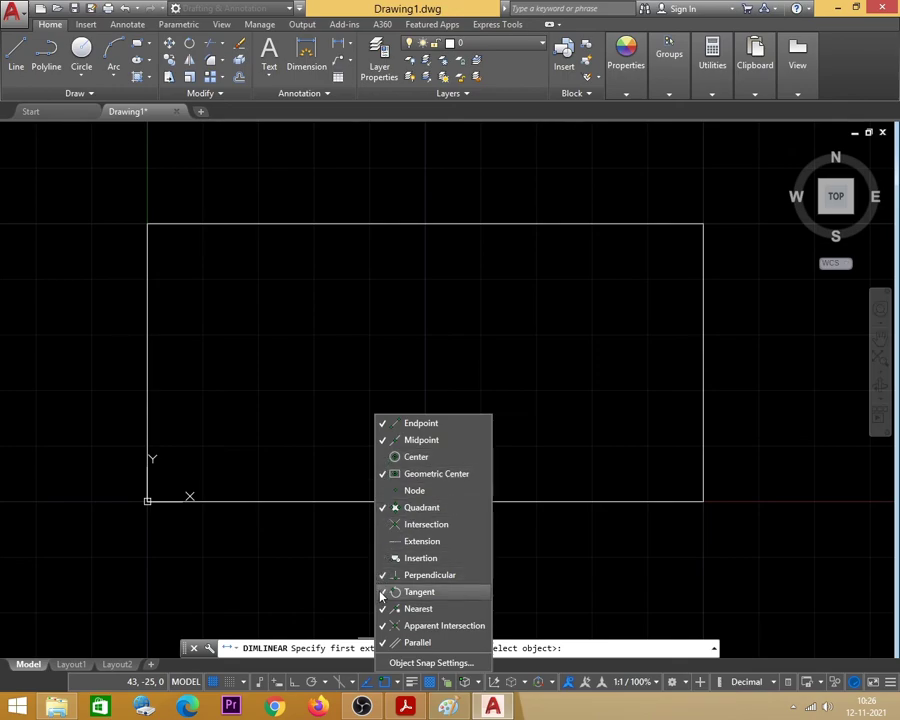
pyautogui.click(382, 592)
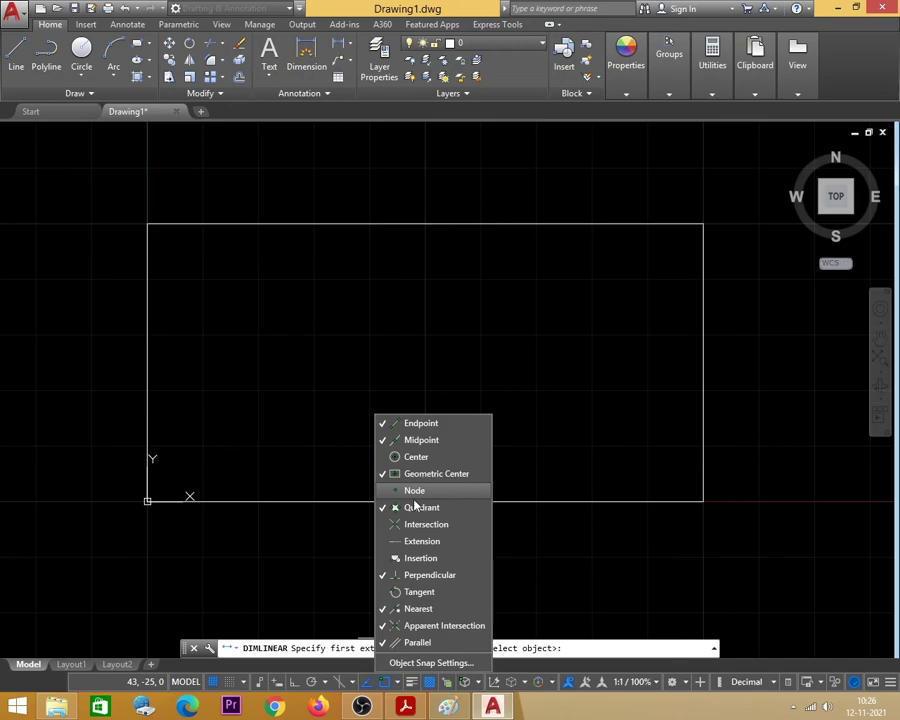
# - Enable all object snap modes in the drafting settings and check them in the snap list
pyautogui.click(428, 663)
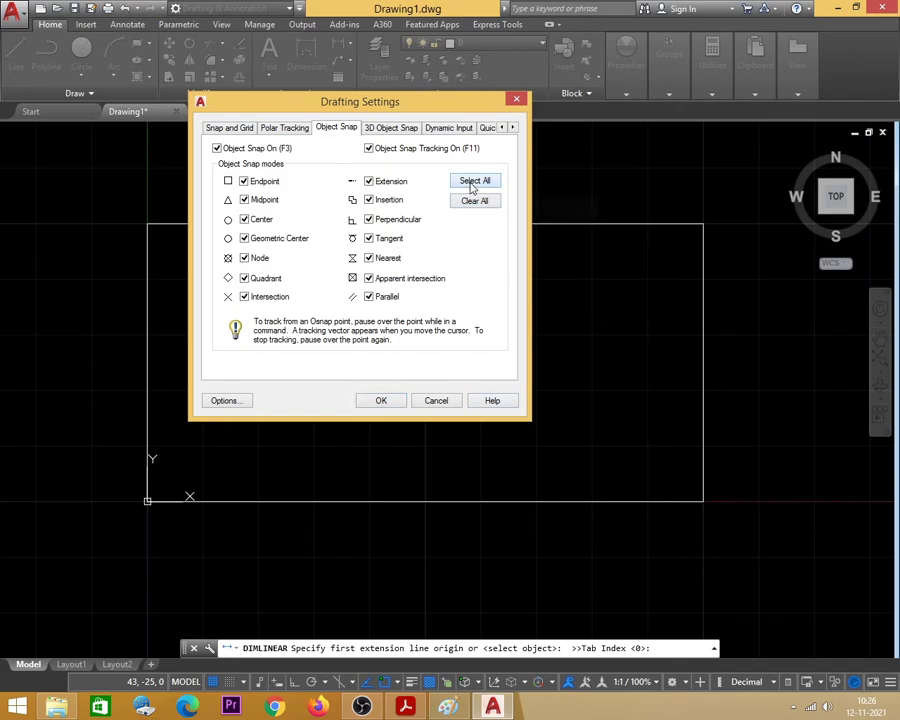
pyautogui.click(386, 401)
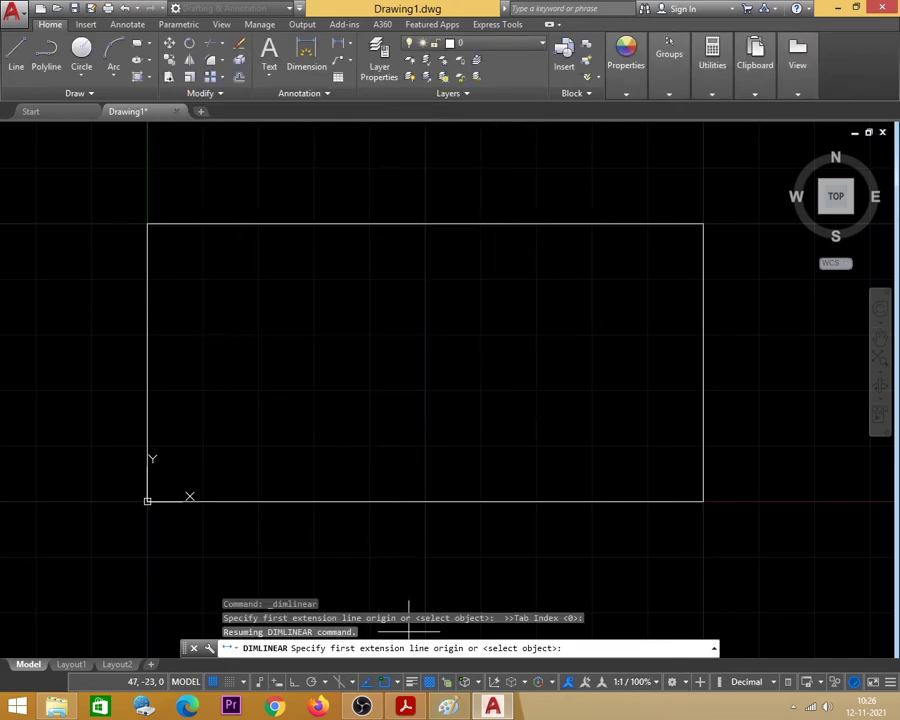
pyautogui.click(392, 681)
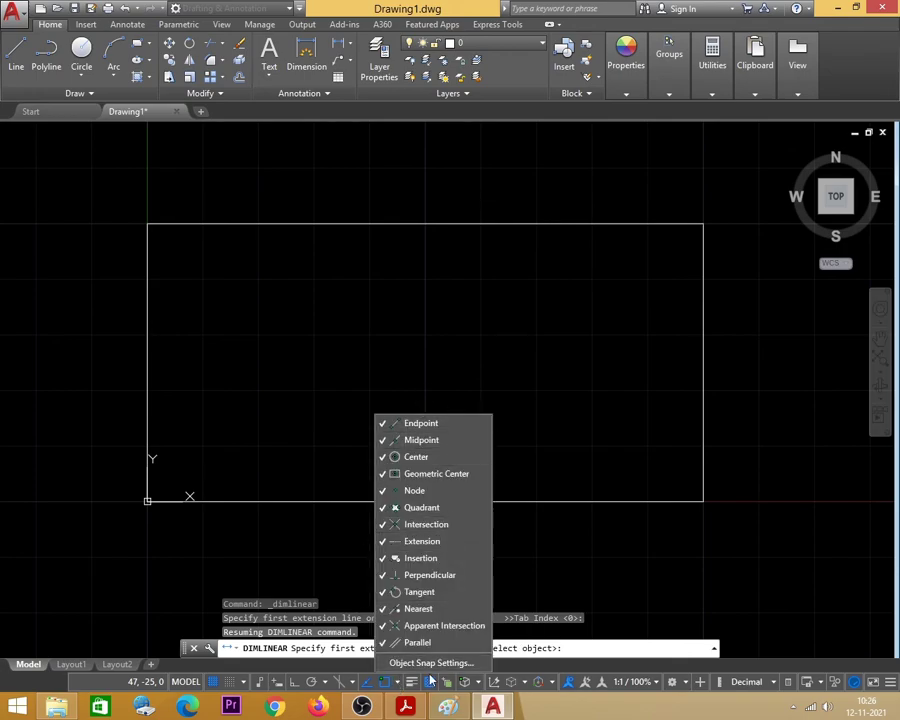
pyautogui.click(520, 590)
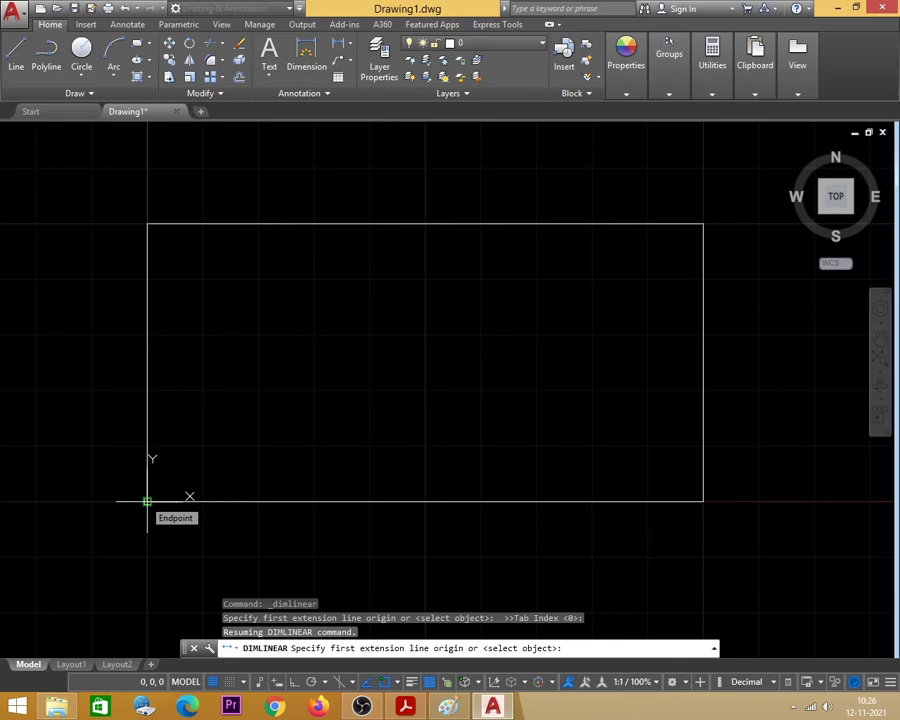
# - Dimension the rectangle's width between its two lower corners, placing the dimension line about 10 mm above the upper edge, inside the drawing limits
pyautogui.click(147, 501)
pyautogui.click(703, 501)
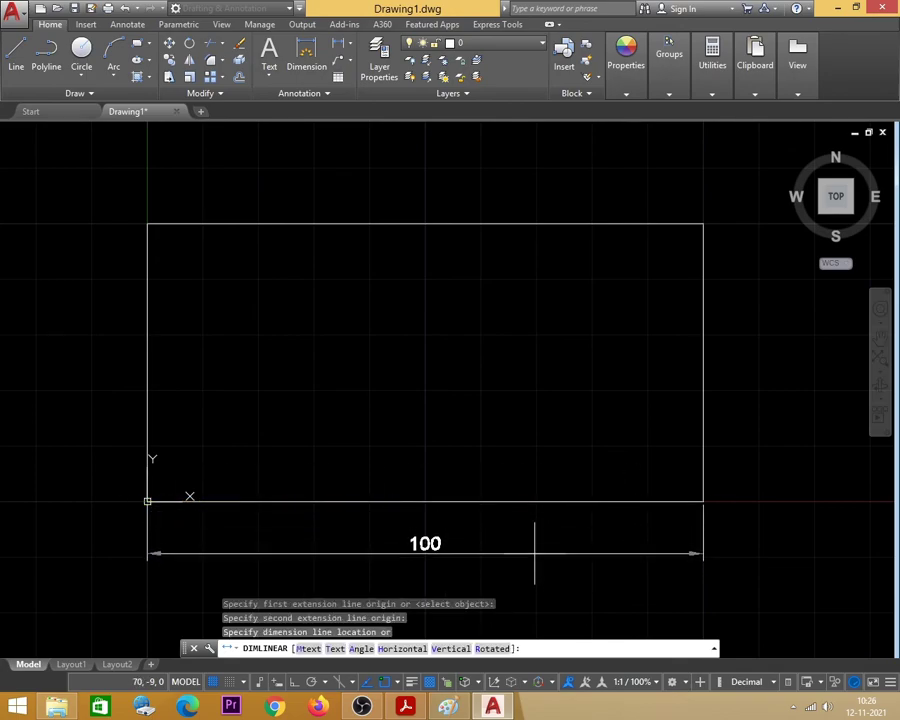
pyautogui.click(468, 528)
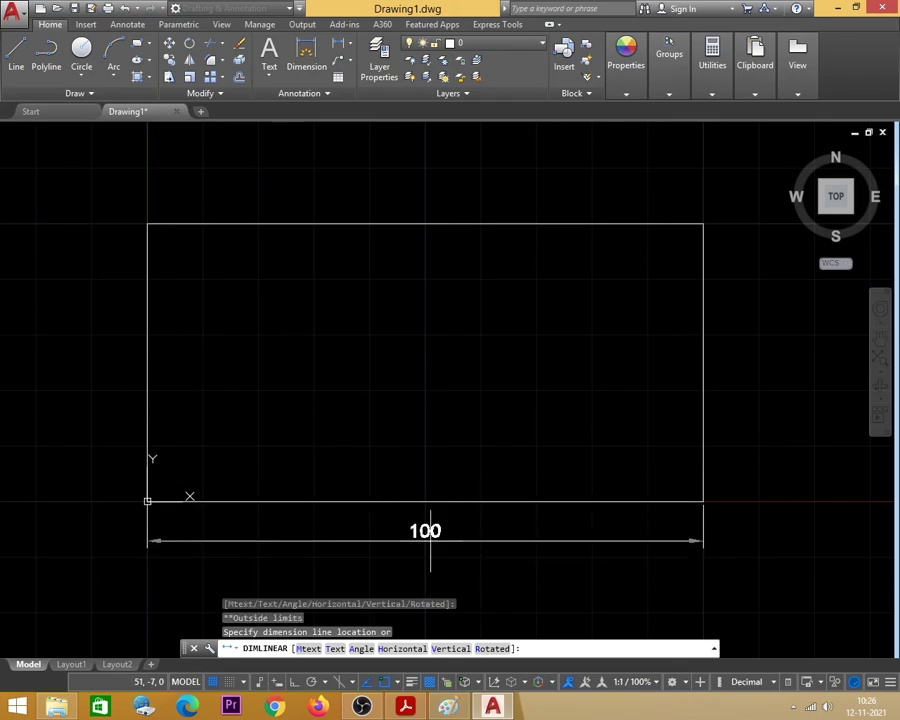
pyautogui.scroll(-2, 419, 515)
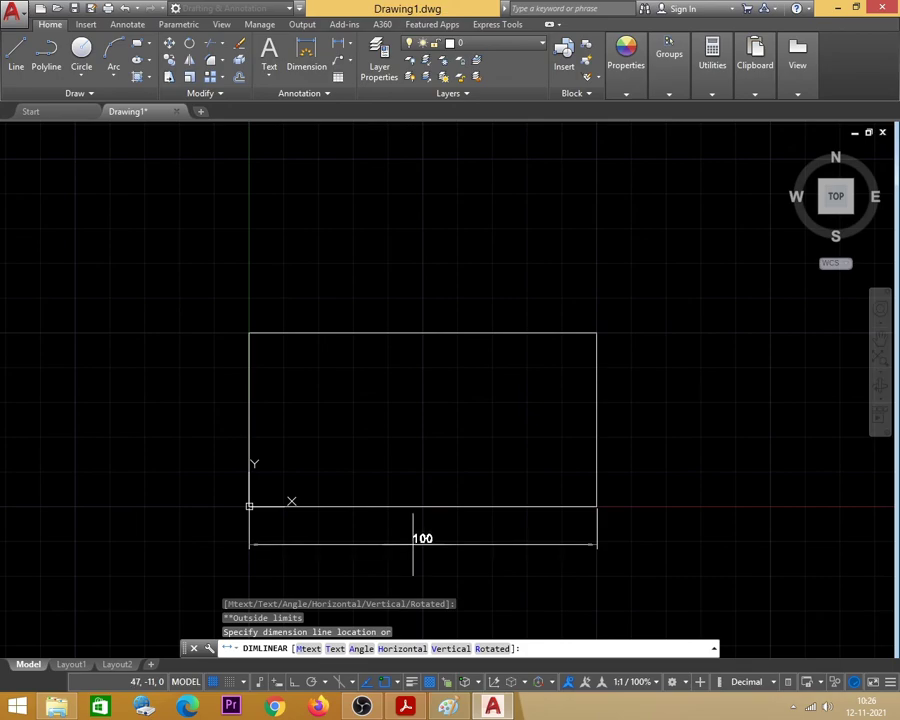
pyautogui.scroll(2, 420, 550)
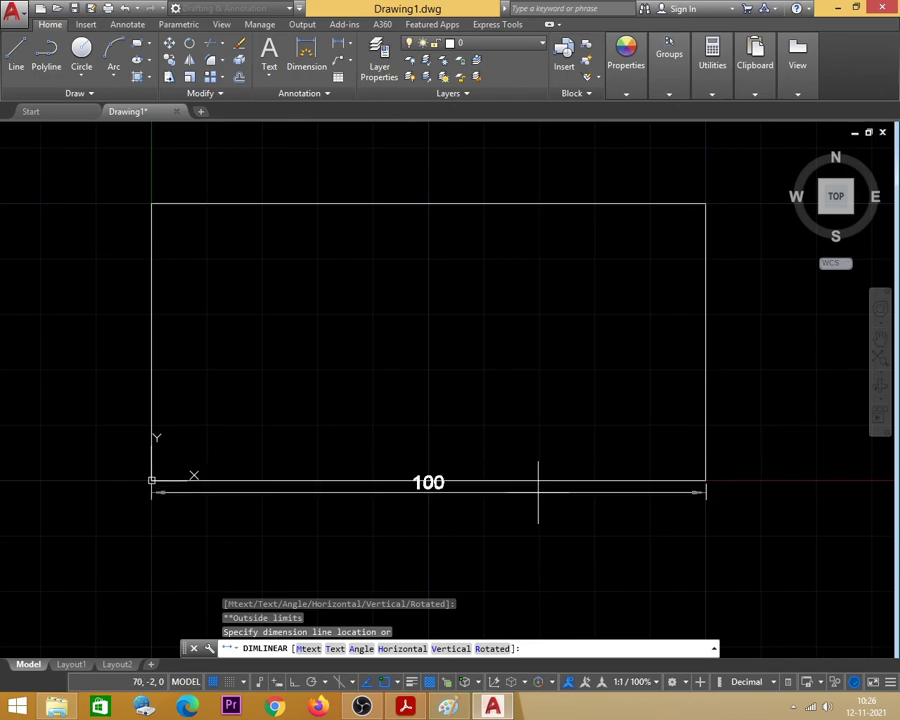
pyautogui.moveTo(484, 297); pyautogui.dragTo(486, 382, button='middle')
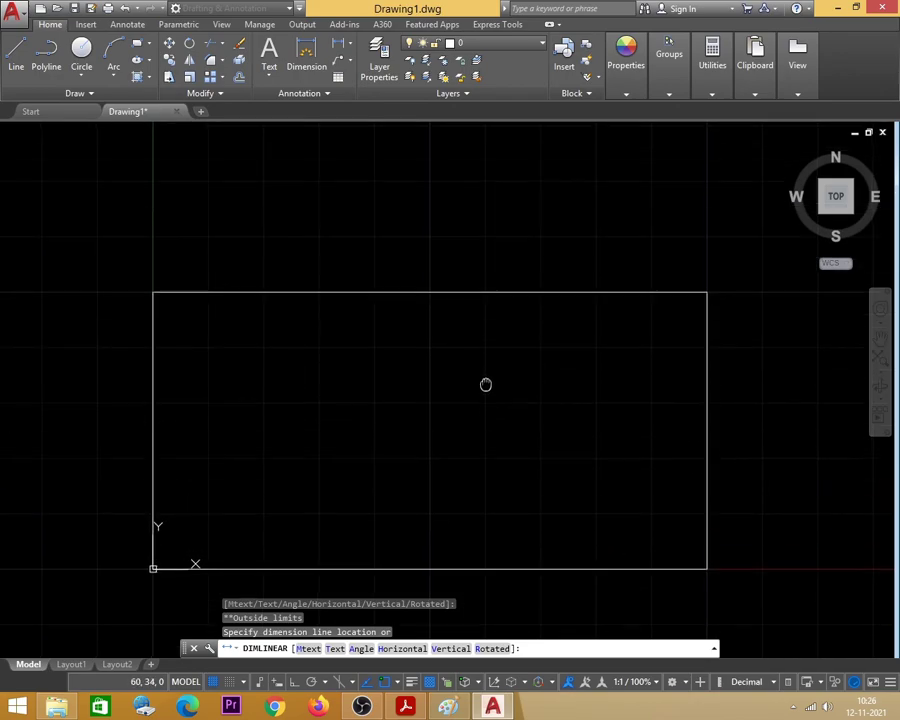
pyautogui.click(464, 237)
pyautogui.scroll(-2, 375, 345)
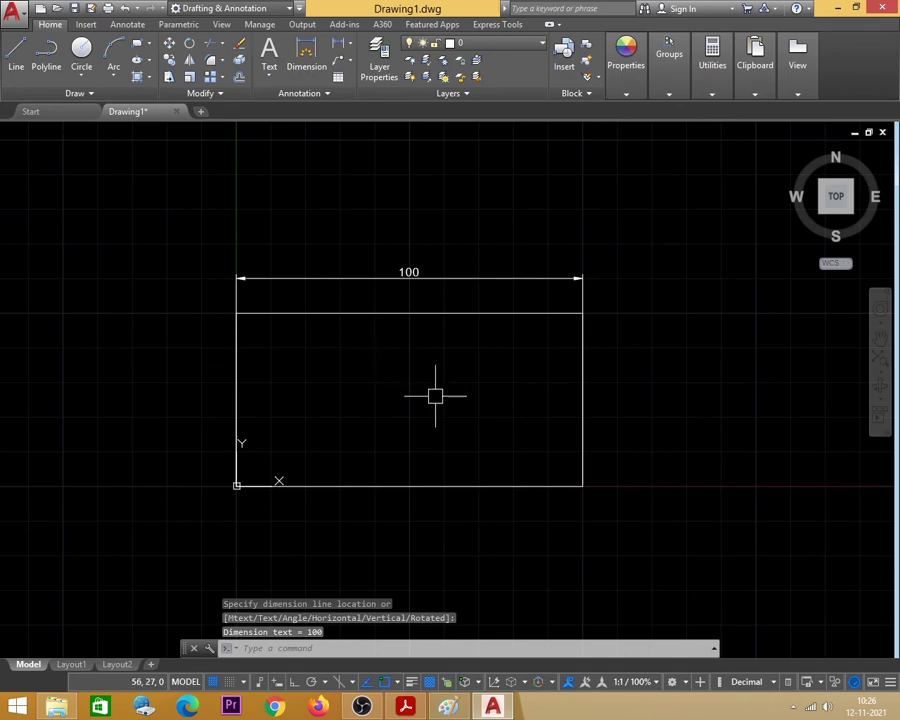
pyautogui.scroll(2, 496, 382)
pyautogui.moveTo(399, 375); pyautogui.dragTo(425, 368, button='middle')
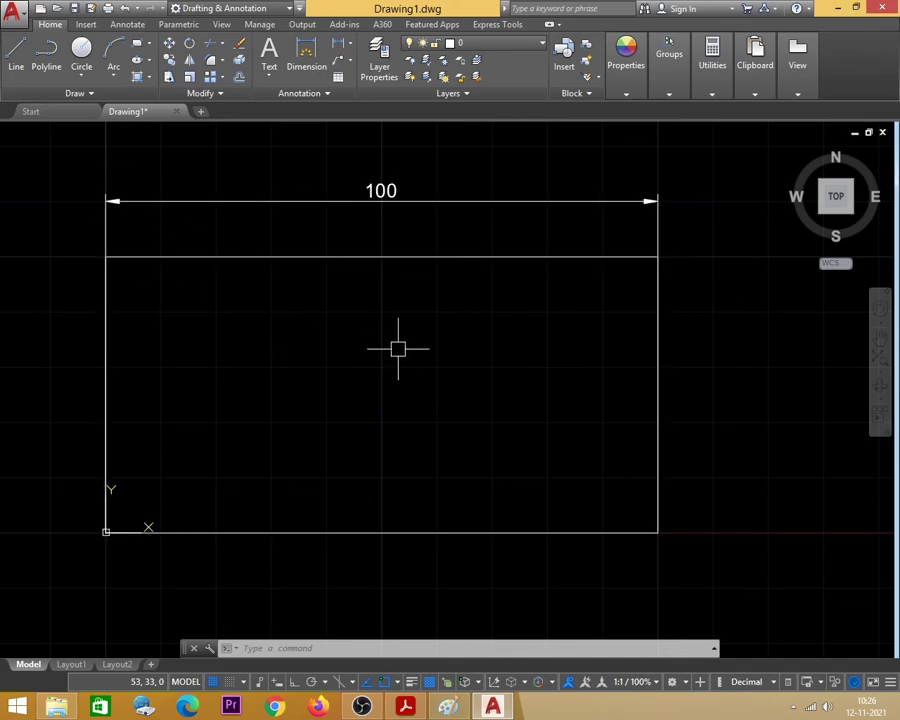
# - Repeat the linear dimension for the rectangle's right edge, placing the dimension line about 9 mm outside it
pyautogui.scroll(-2, 458, 386)
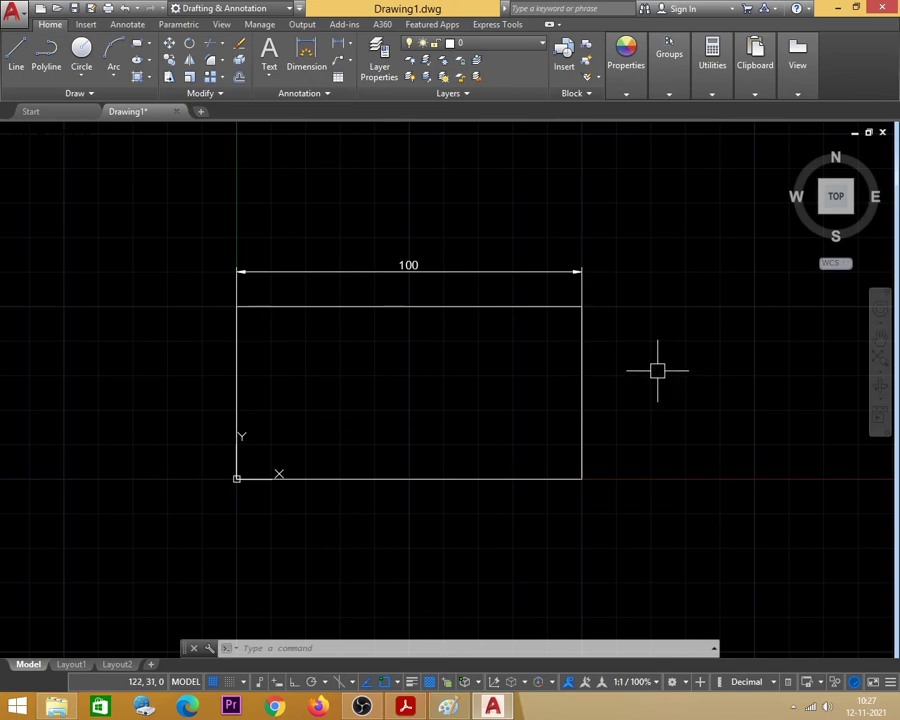
pyautogui.rightClick(630, 343)
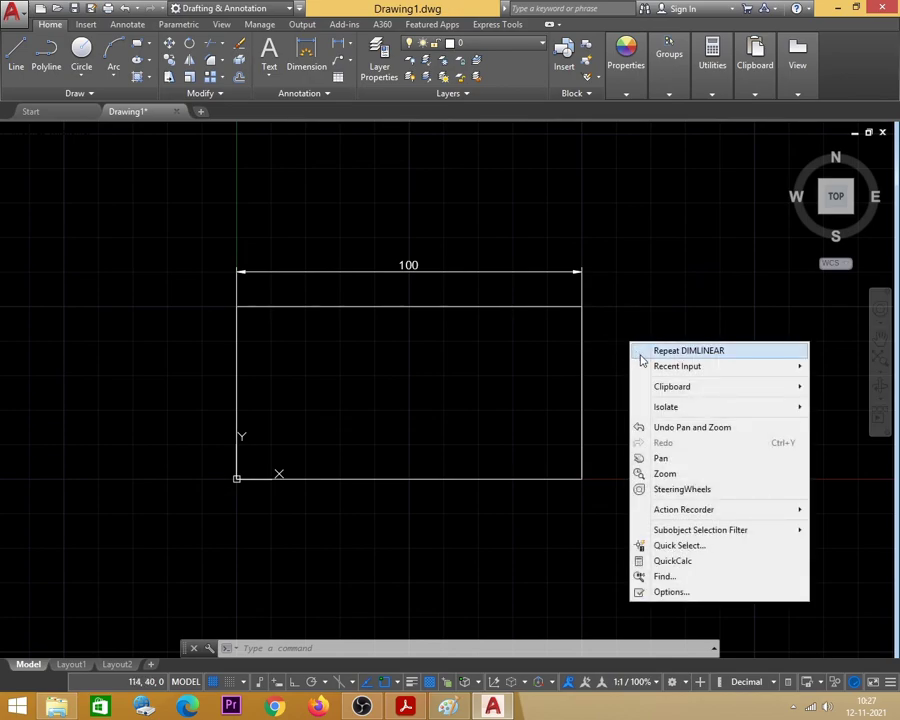
pyautogui.click(712, 354)
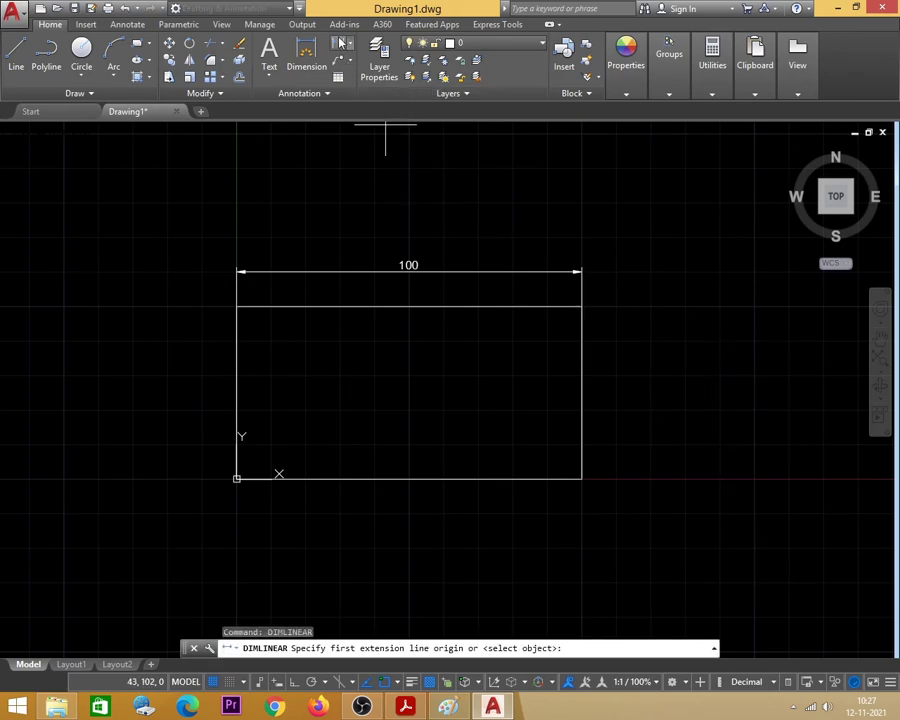
pyautogui.click(581, 306)
pyautogui.click(581, 478)
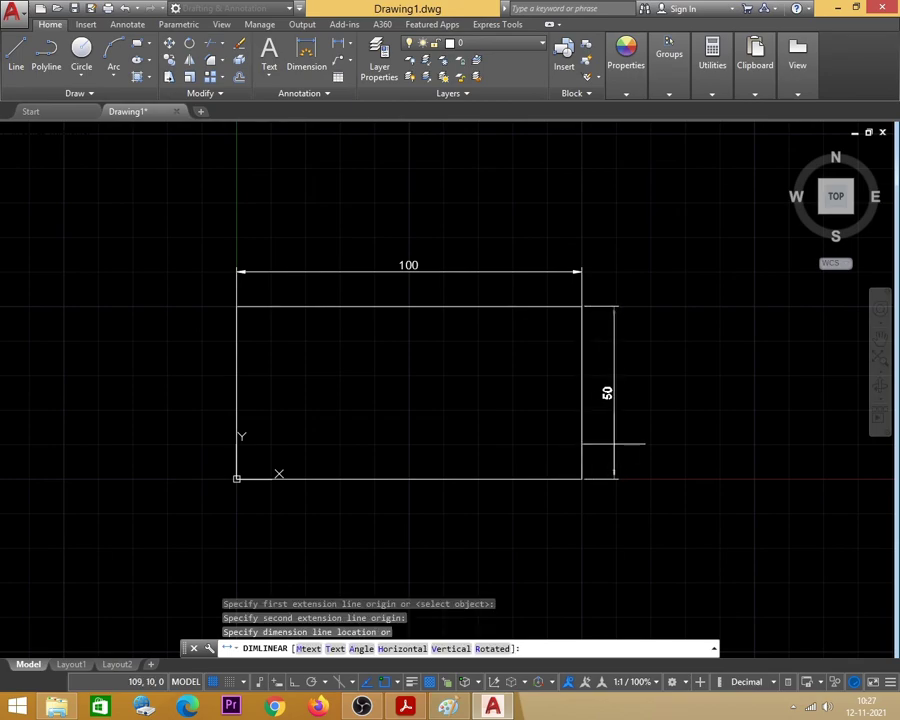
pyautogui.click(614, 444)
pyautogui.scroll(2, 481, 394)
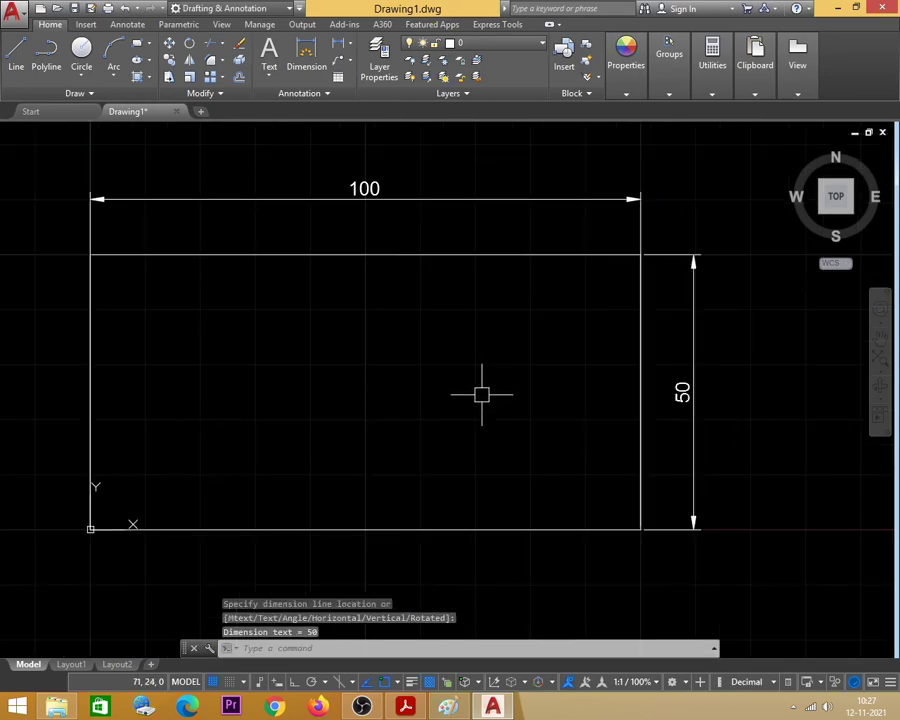
pyautogui.moveTo(448, 400); pyautogui.dragTo(476, 400, button='middle')
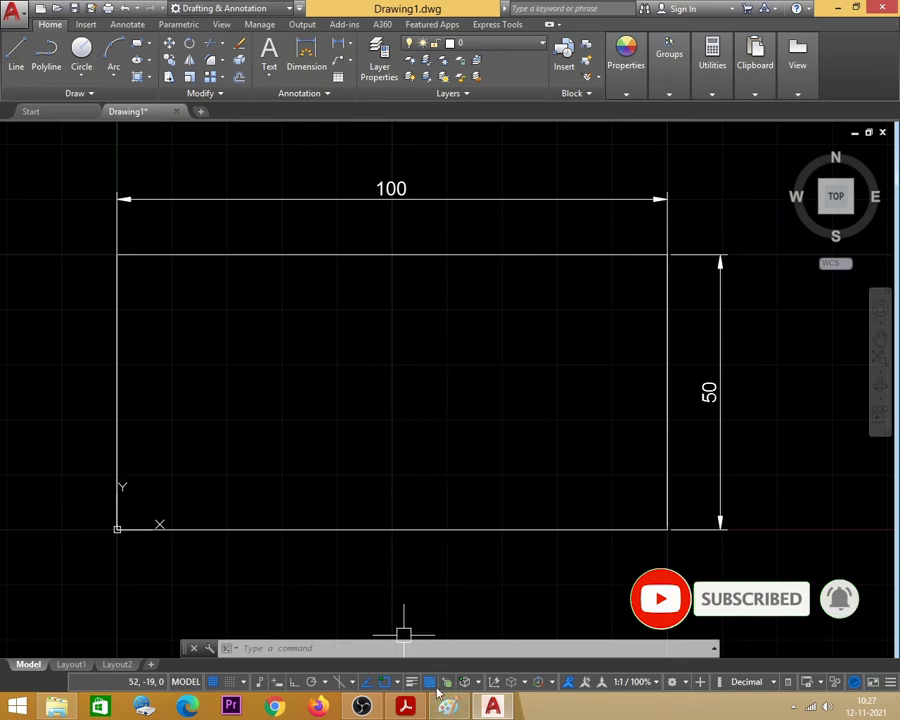
# - Examine the exercise drawing in Acrobat Reader and the incremental-coordinate sketch in Paint, and return to the AutoCAD drawing
pyautogui.click(405, 706)
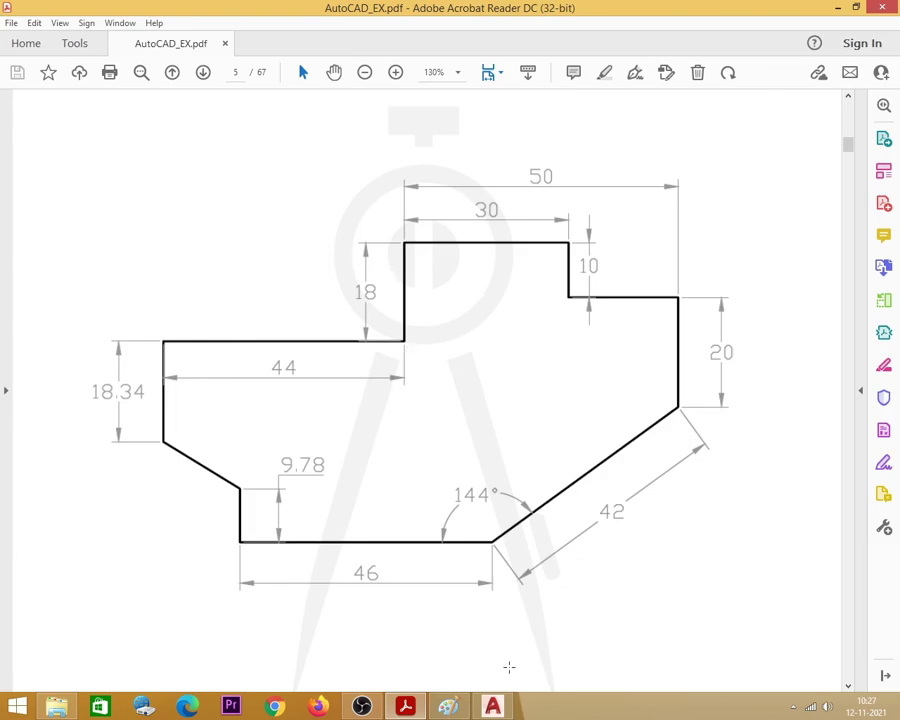
pyautogui.click(449, 706)
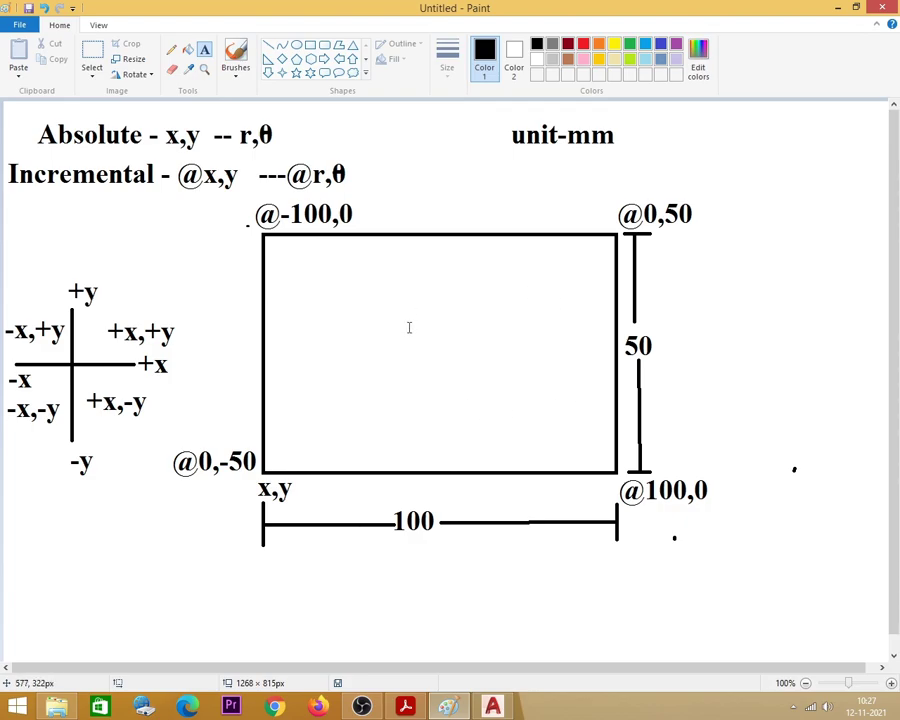
pyautogui.click(839, 8)
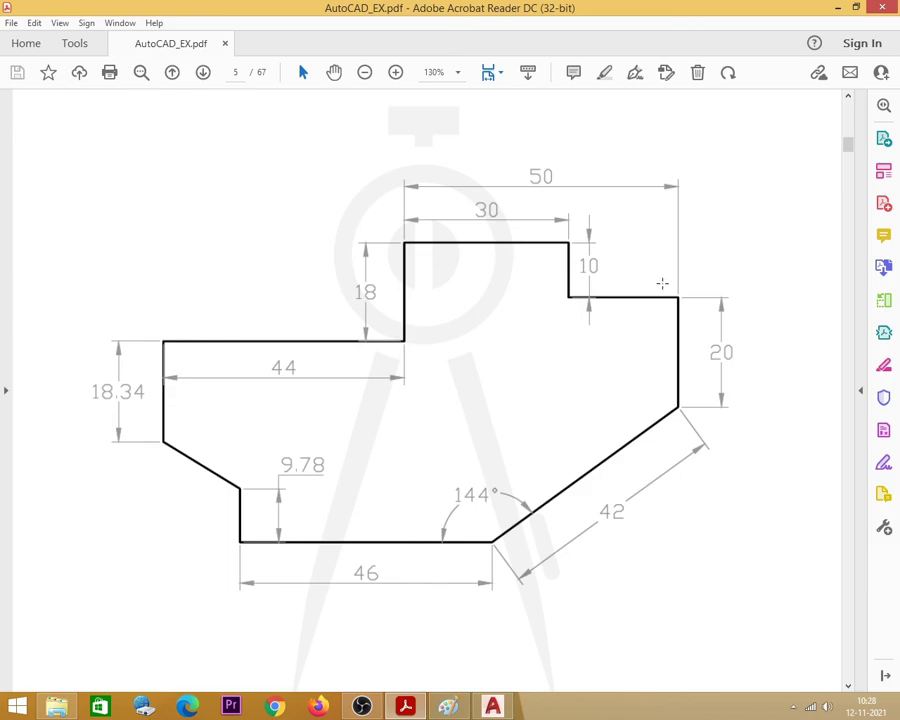
pyautogui.click(837, 7)
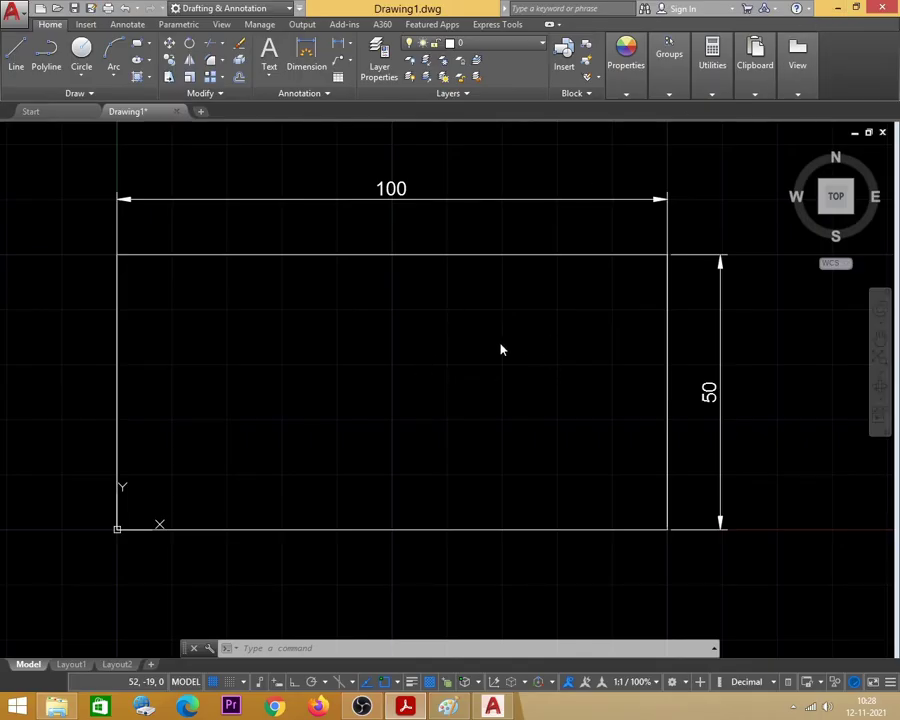